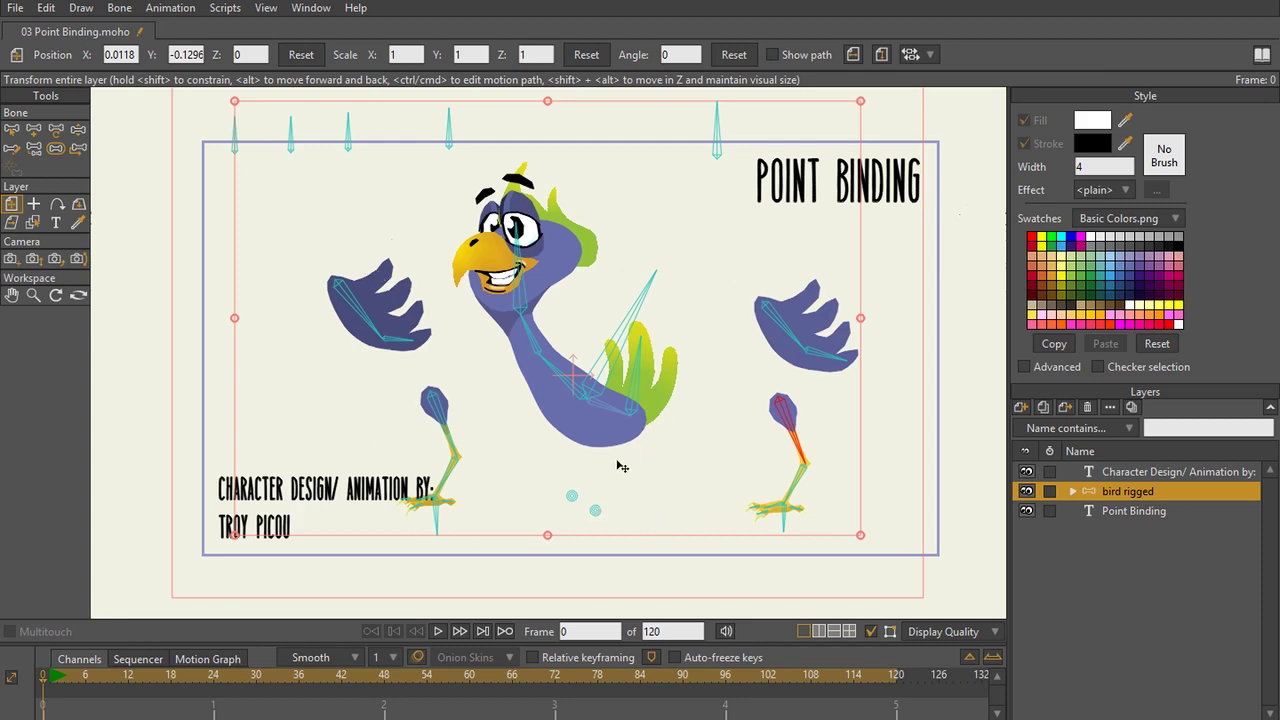
Step: Inspect the rigged bird's separated parts and its assembled pose under Manipulate Bones, including the wings, body and legs
scroll(587, 477, up, 3)
scroll(587, 477, down, 4)
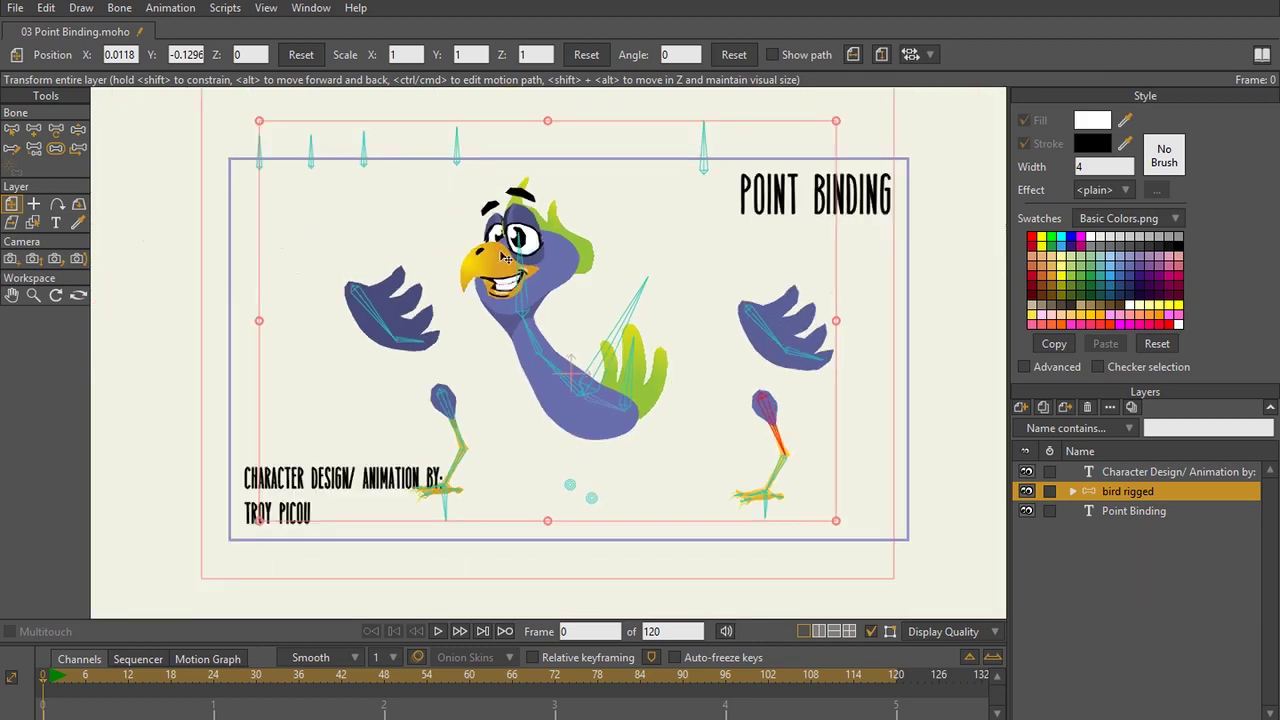
scroll(514, 380, up, 2)
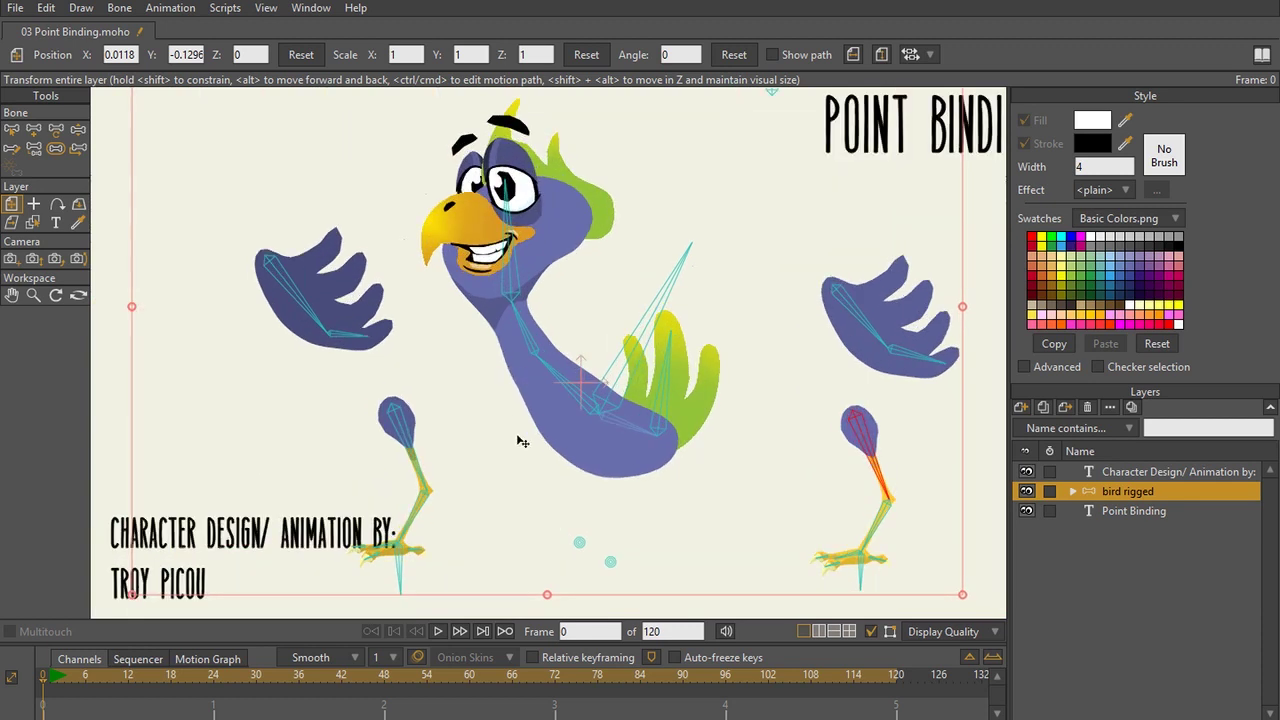
click(78, 129)
scroll(674, 460, up, 3)
drag(674, 460, 586, 320)
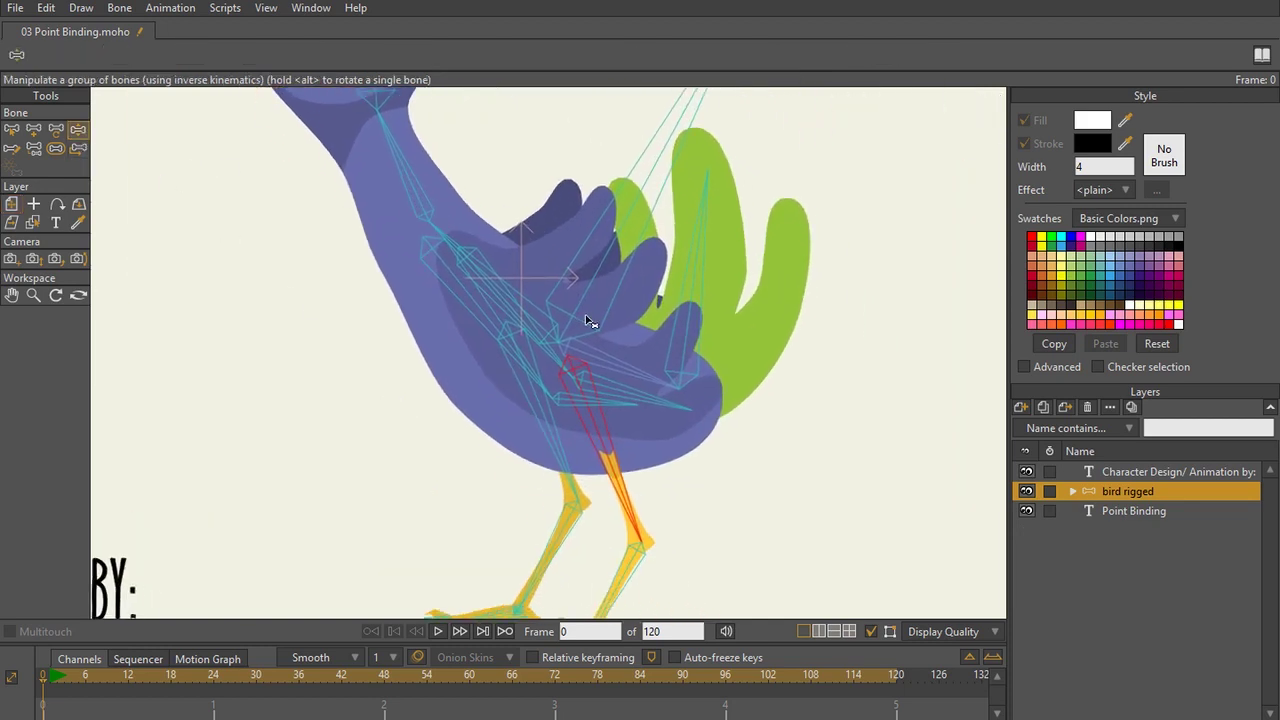
scroll(584, 328, up, 4)
scroll(437, 212, down, 3)
scroll(432, 210, down, 4)
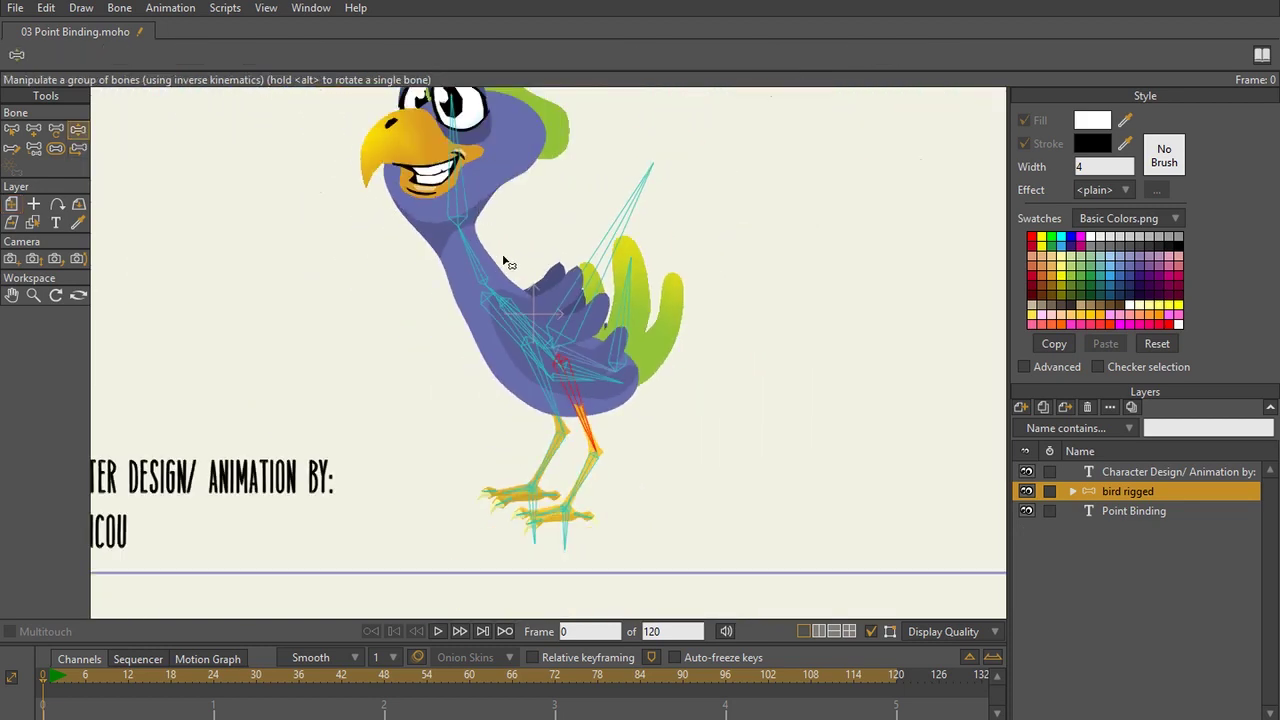
scroll(533, 367, up, 3)
key(t)
scroll(533, 367, down, 3)
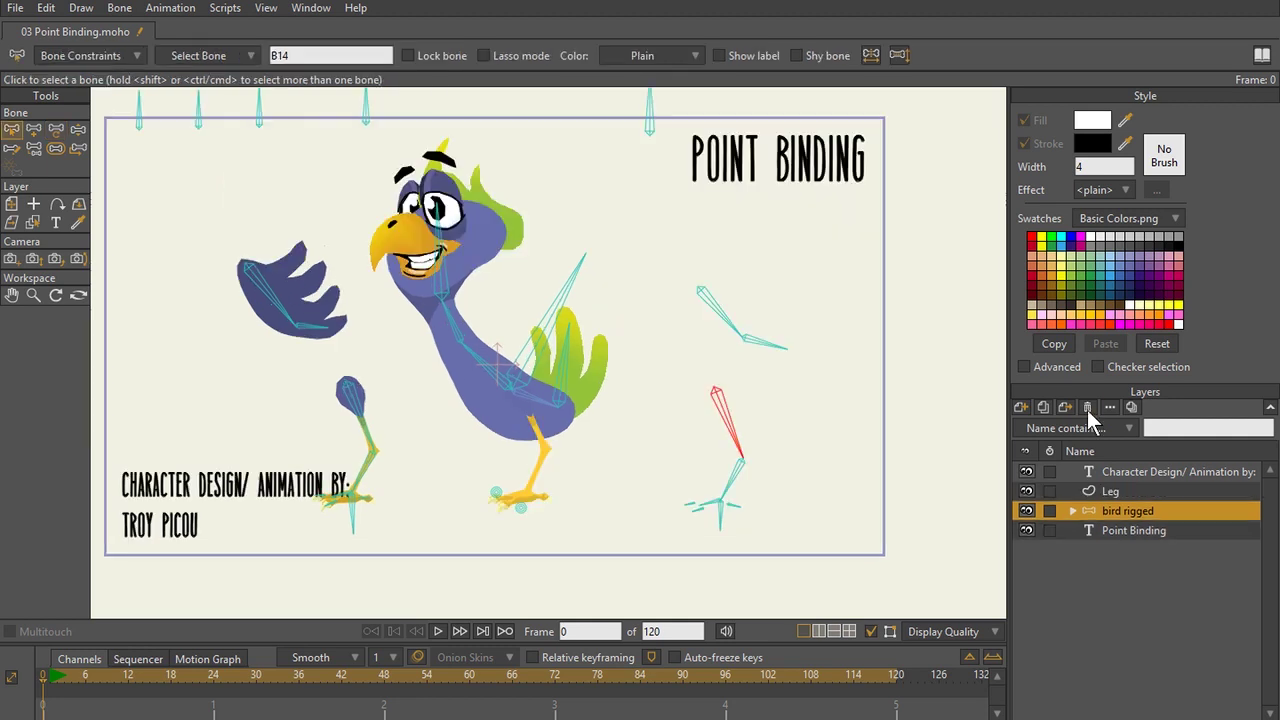
Step: Delete the bird rigged layer and select the Leg vector layer
click(1087, 407)
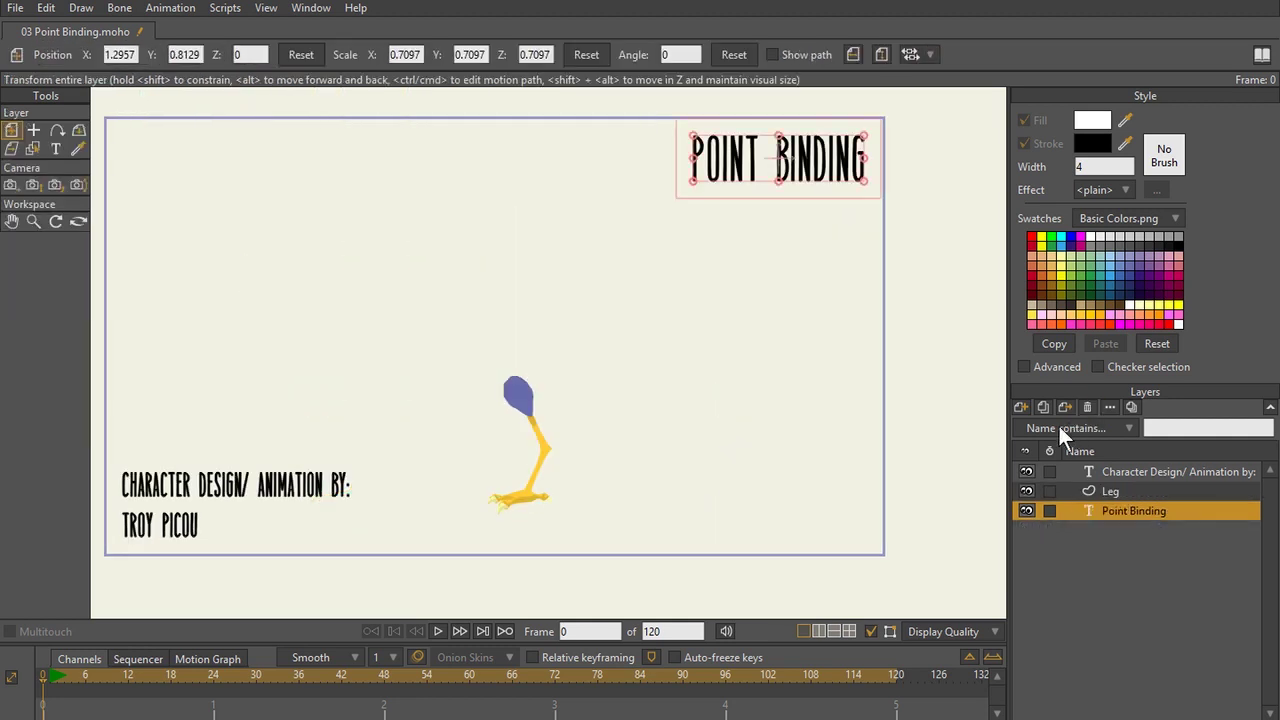
click(1130, 491)
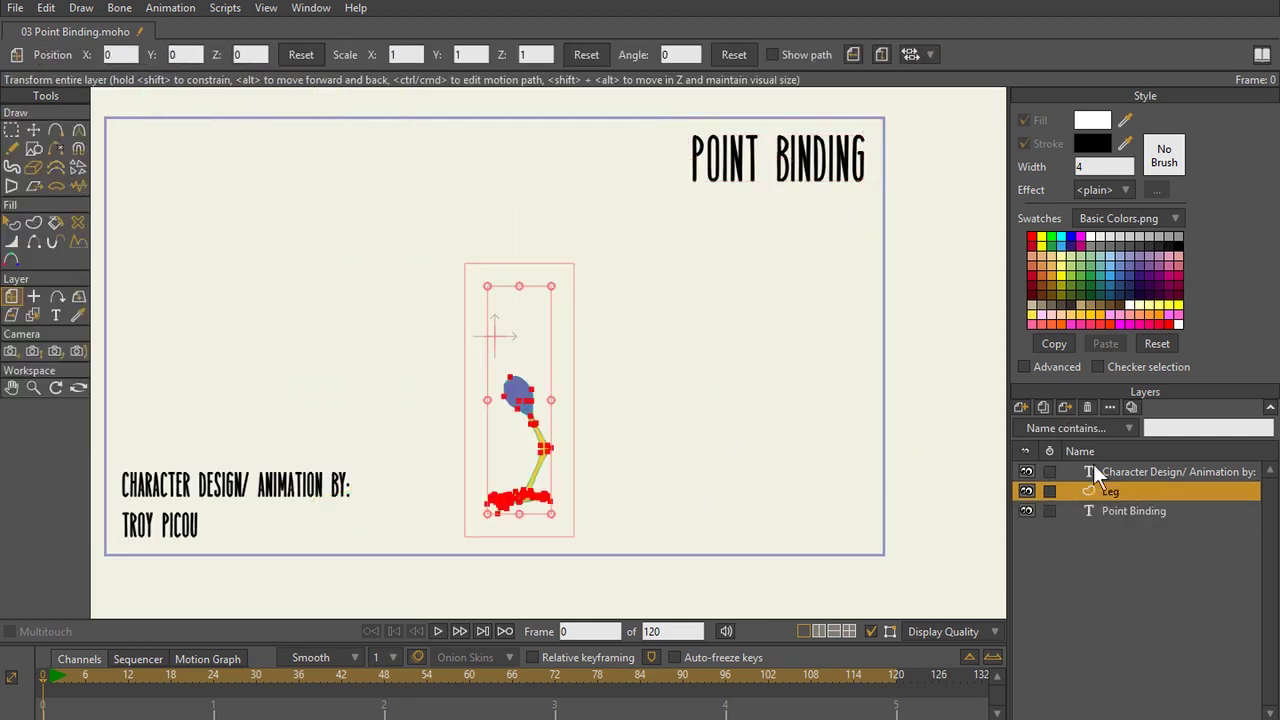
click(1023, 409)
click(1056, 437)
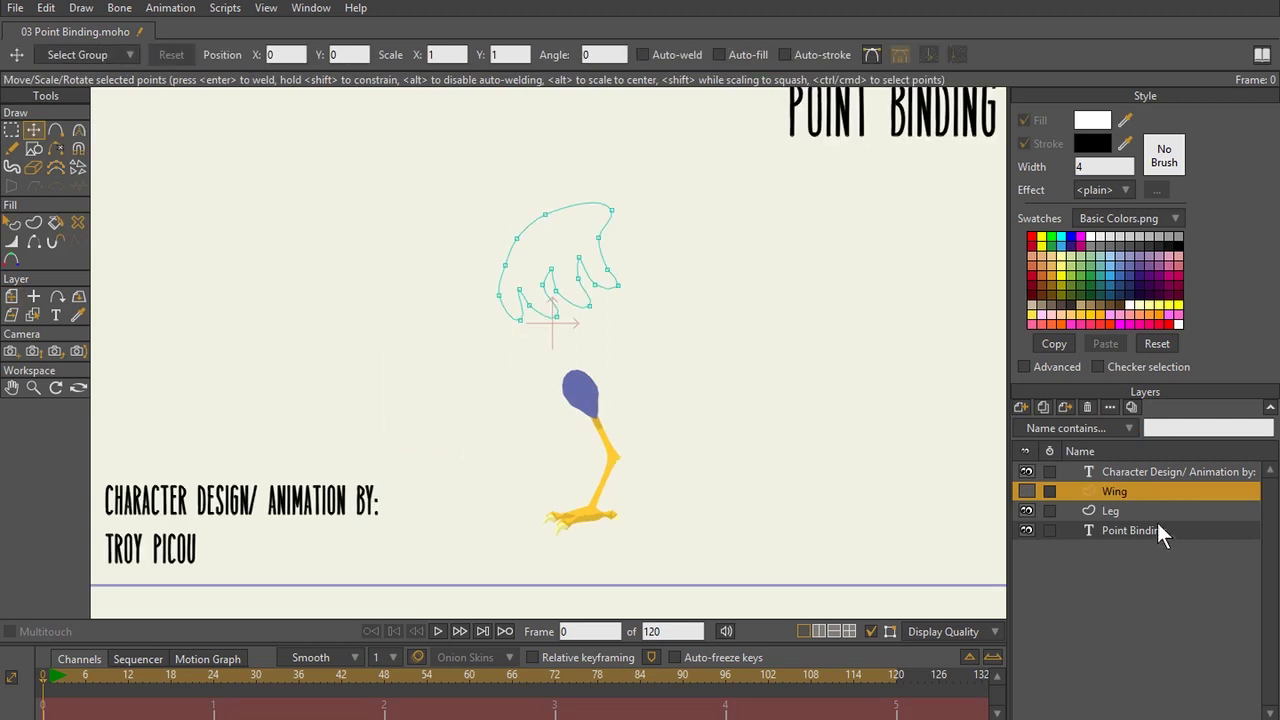
click(1062, 511)
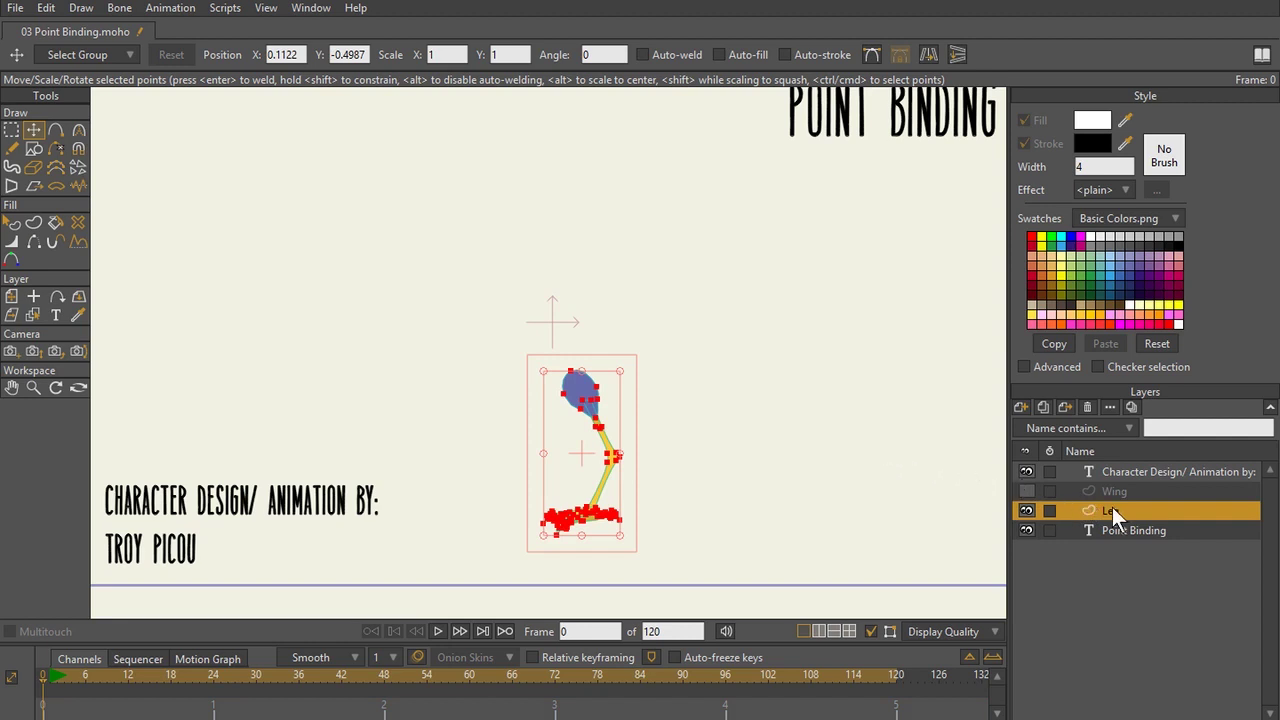
Step: Group the Leg vector layer with Group With Selection and name the new group Leg
click(1022, 406)
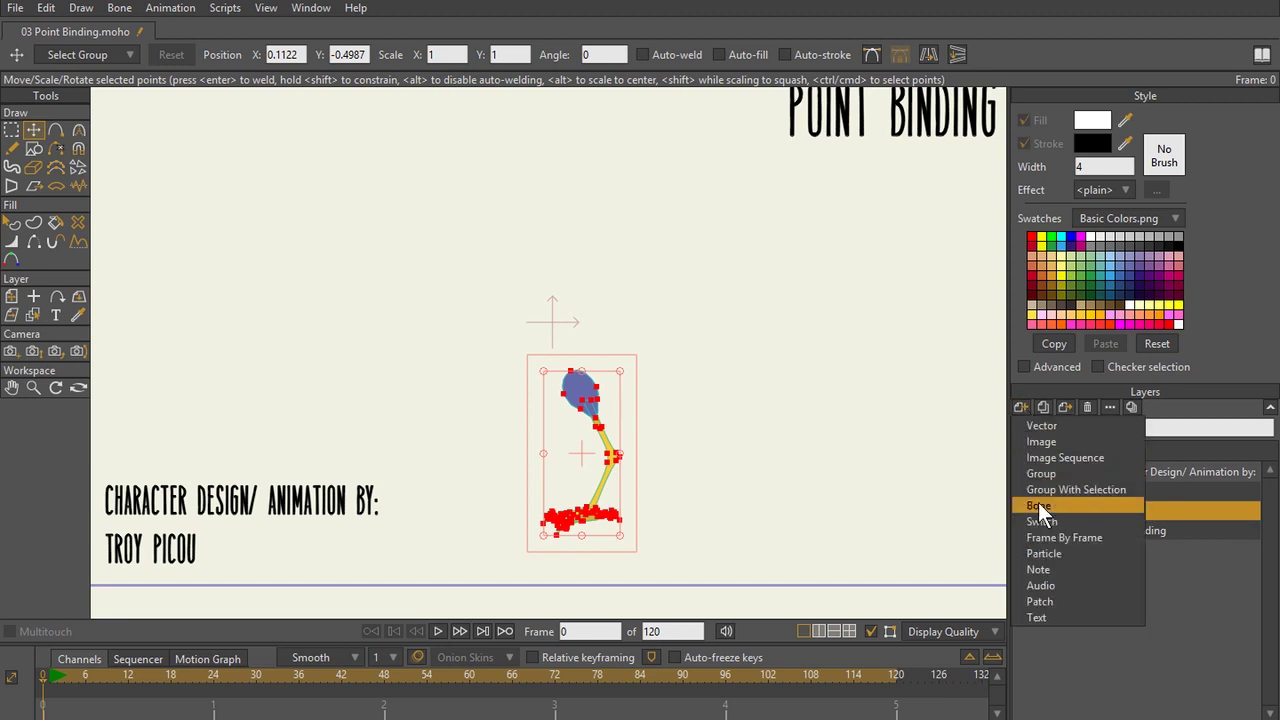
click(1209, 617)
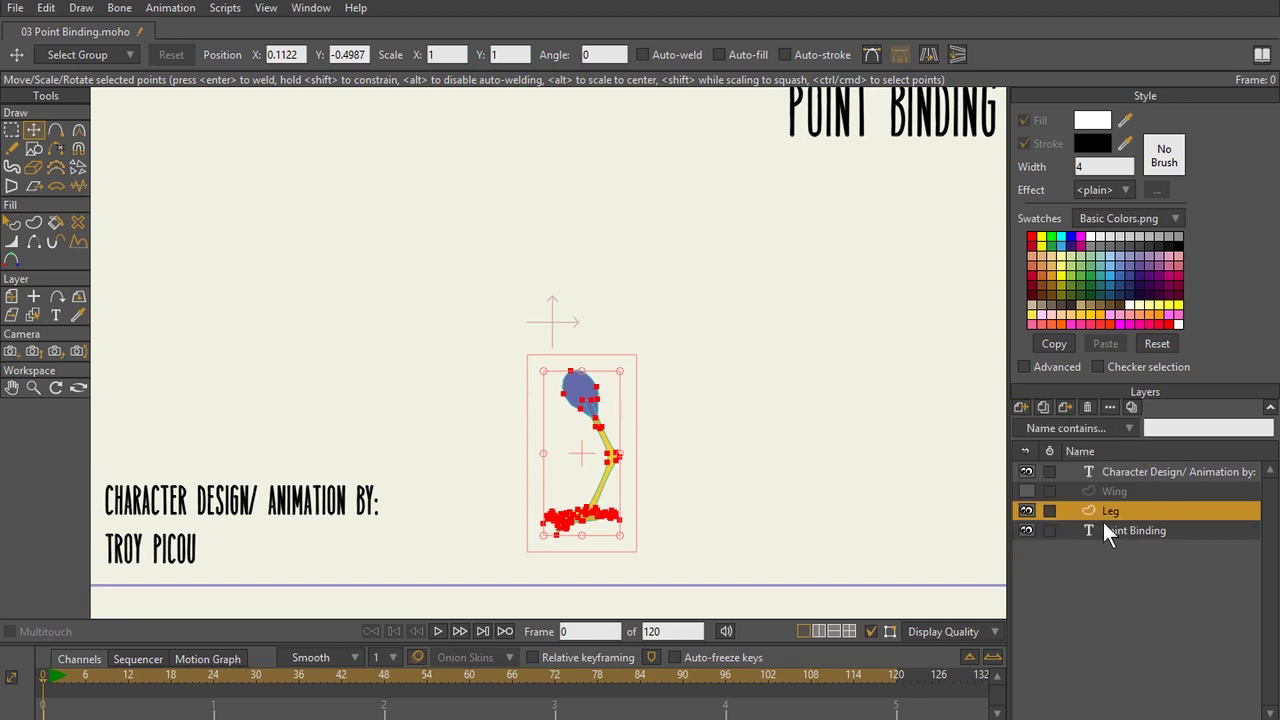
right_click(1110, 520)
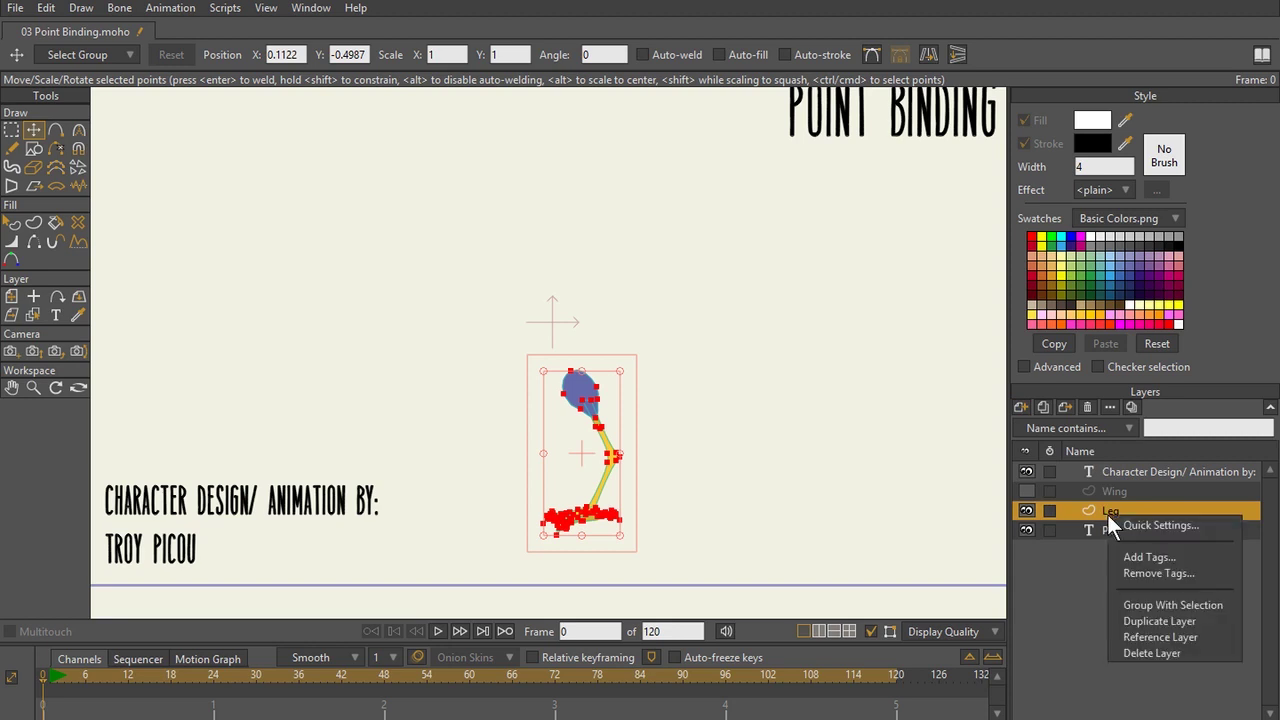
click(1140, 603)
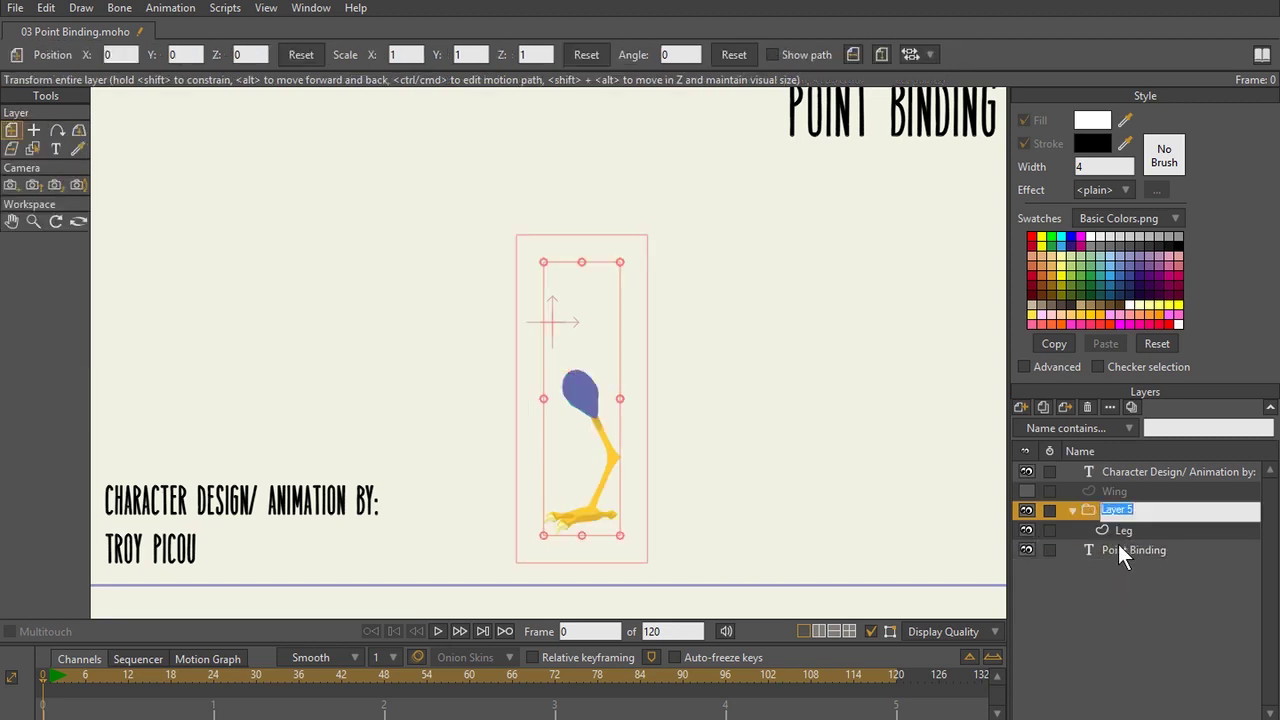
text(Leg)
key(Return)
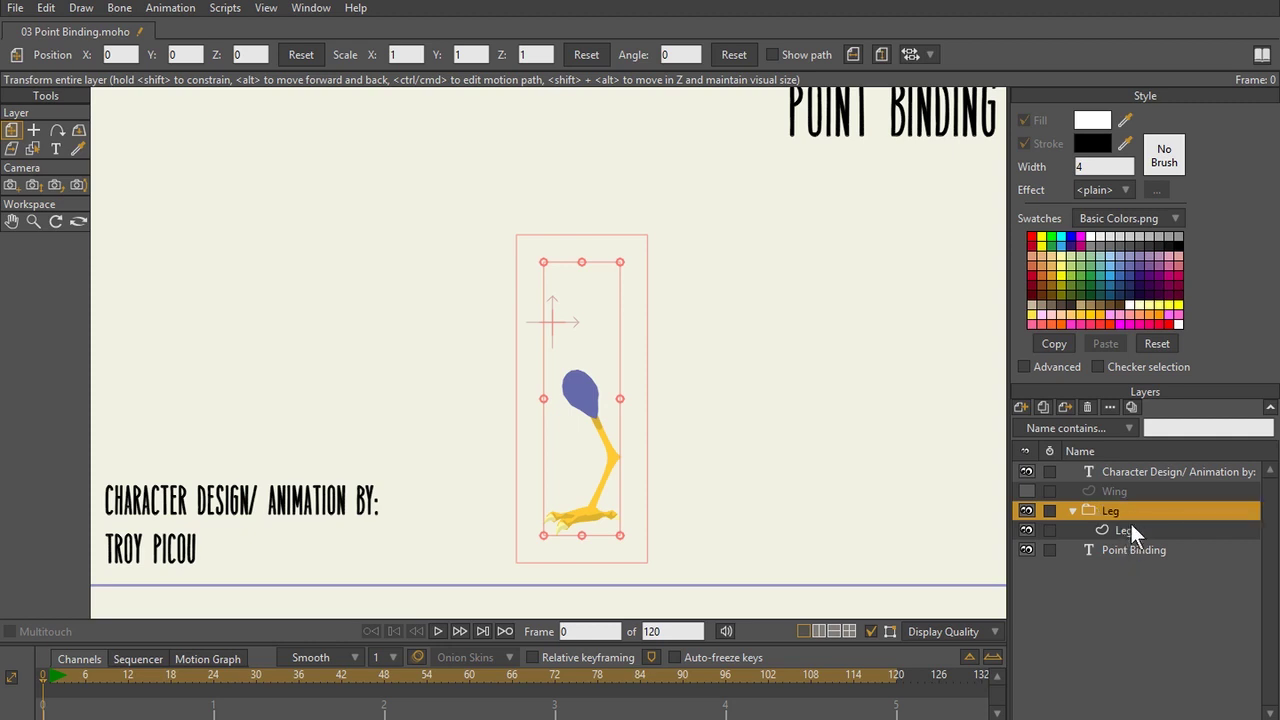
Step: Convert the Leg group into a bone layer
click(1116, 531)
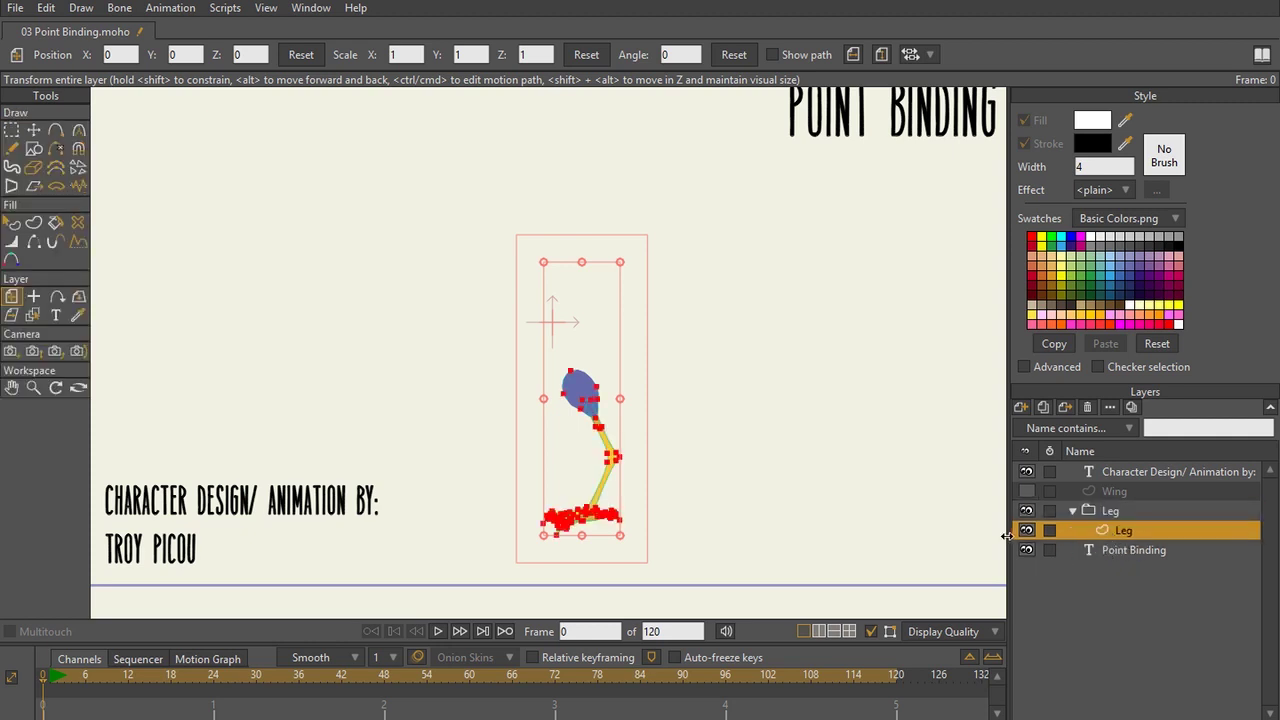
click(1122, 512)
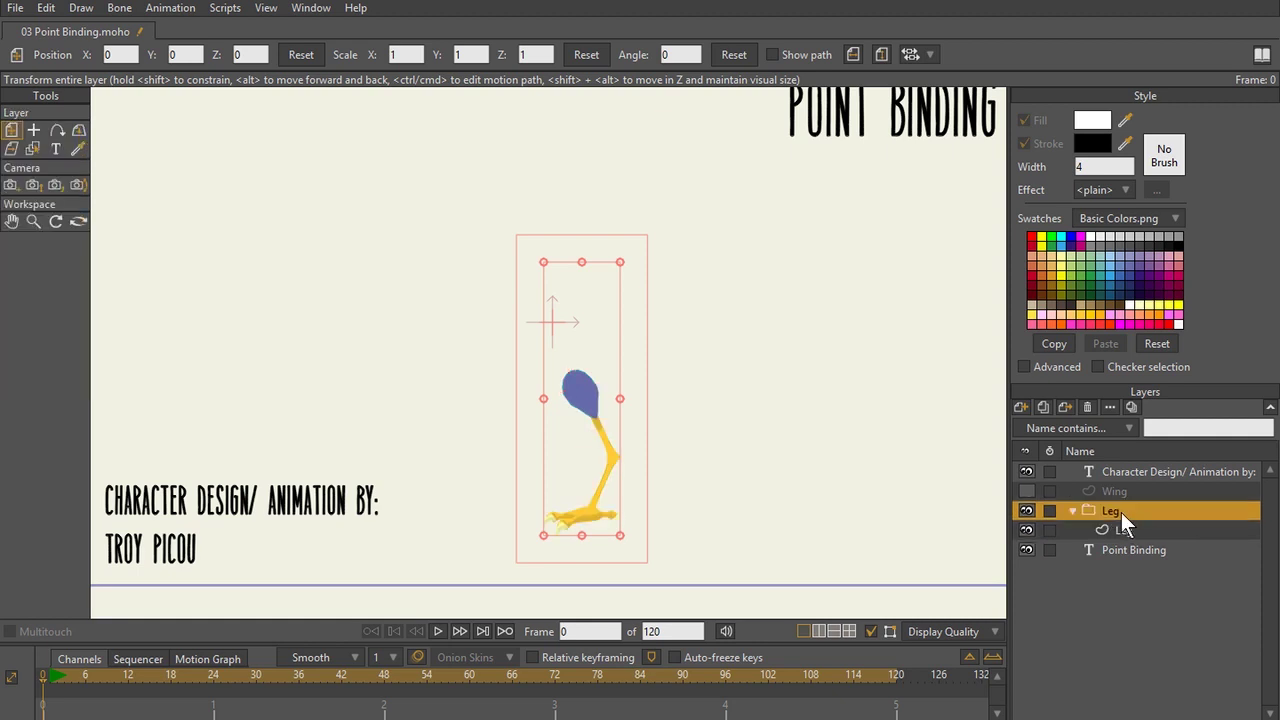
right_click(1121, 512)
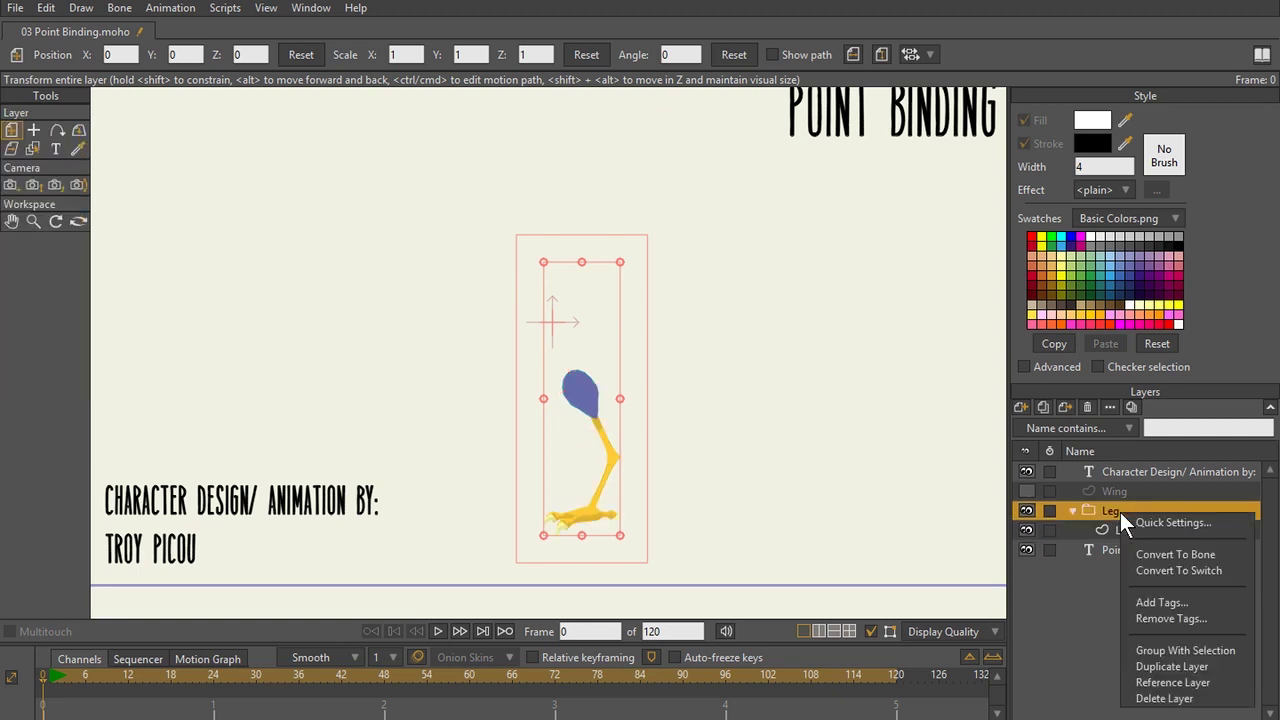
click(1175, 553)
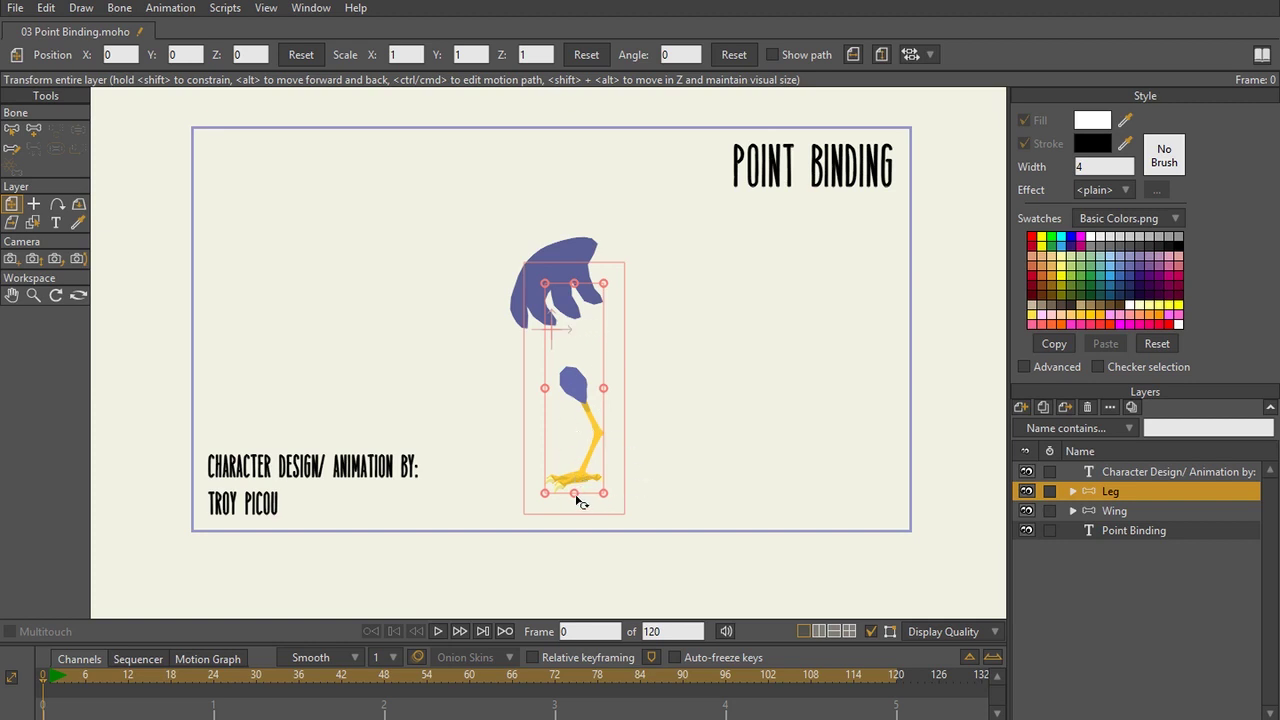
scroll(586, 363, up, 5)
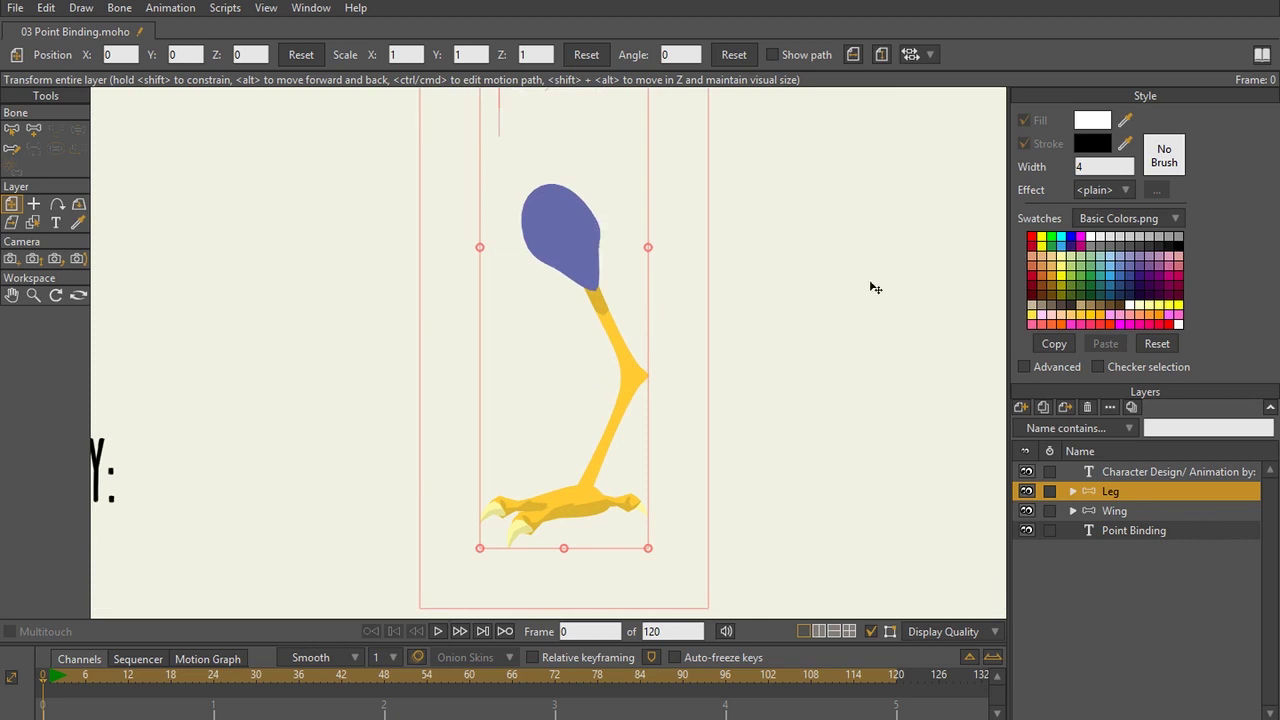
click(34, 129)
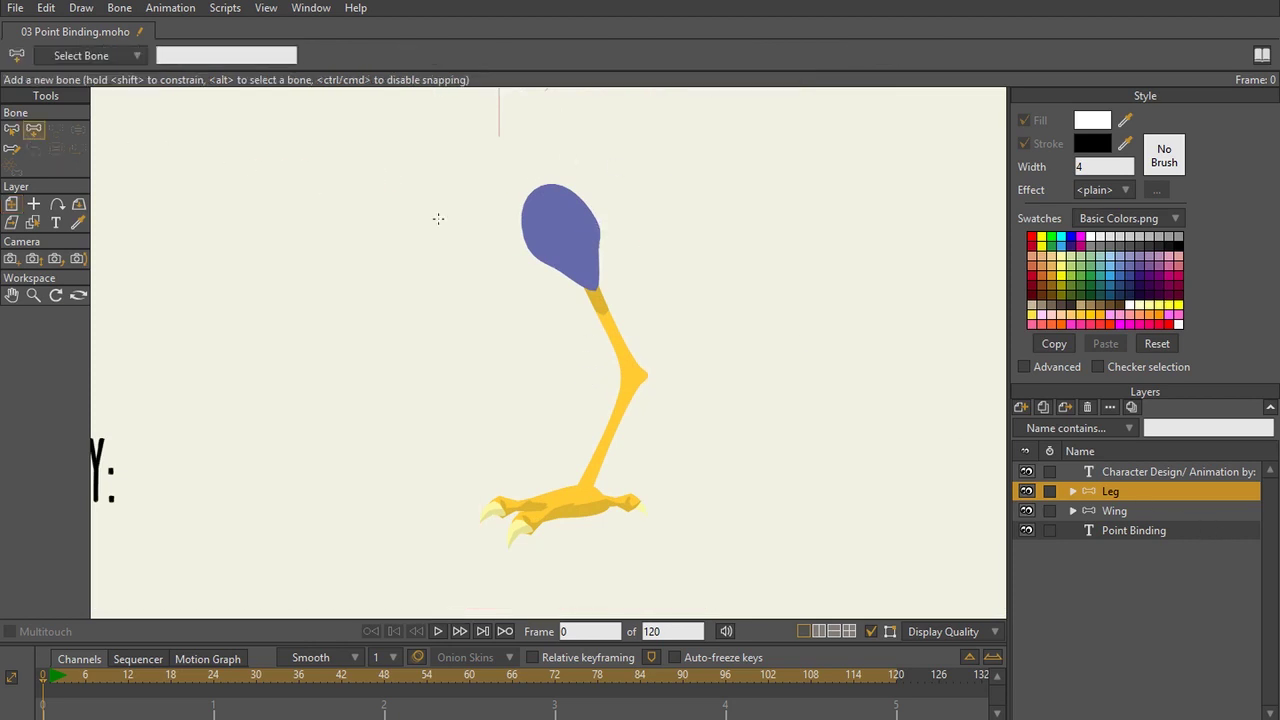
click(543, 191)
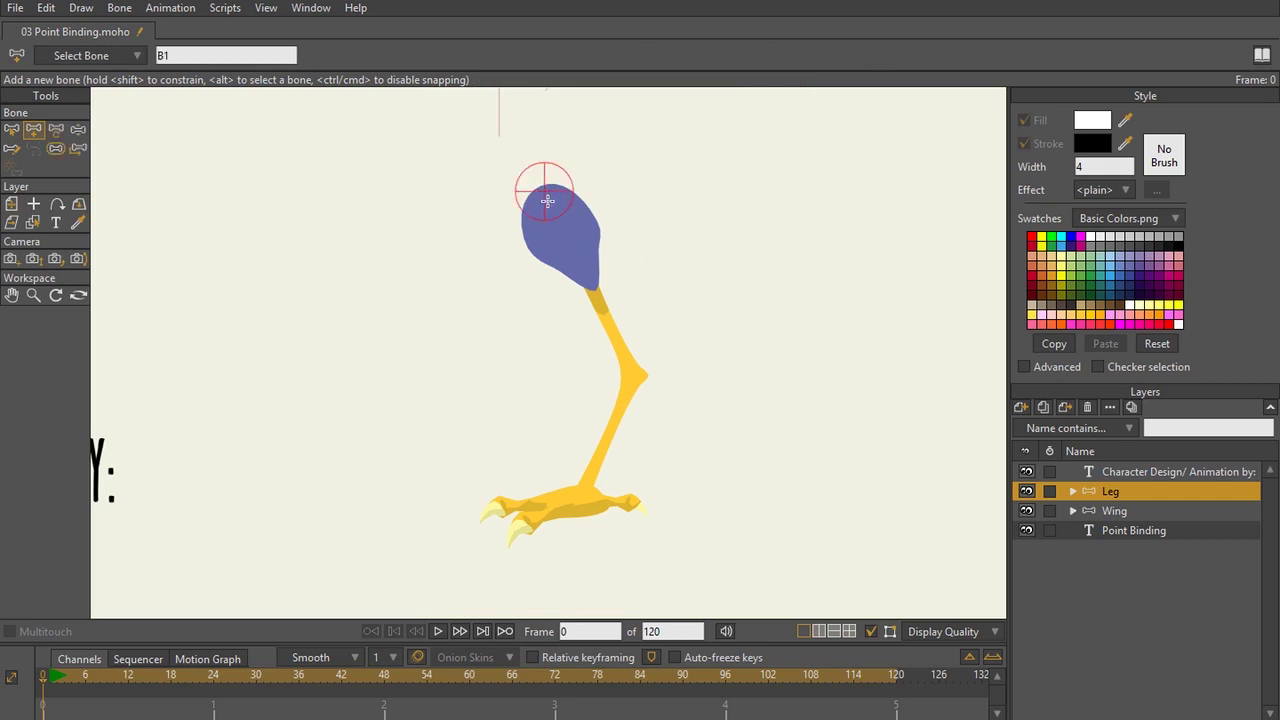
key(ctrl+z)
drag(547, 194, 554, 150)
key(ctrl+z)
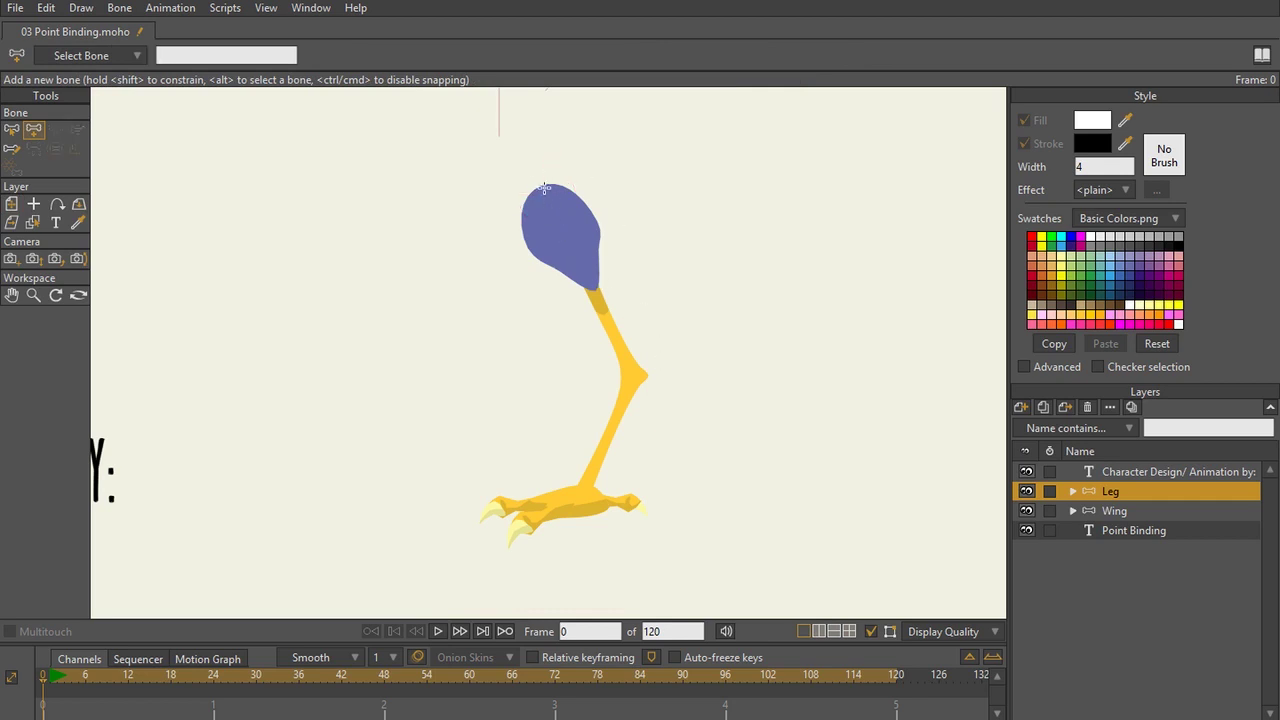
Step: Add a pin bone at the top of the thigh, followed by a chain of thigh, shin and foot bones
click(544, 194)
drag(545, 194, 543, 515)
click(633, 376)
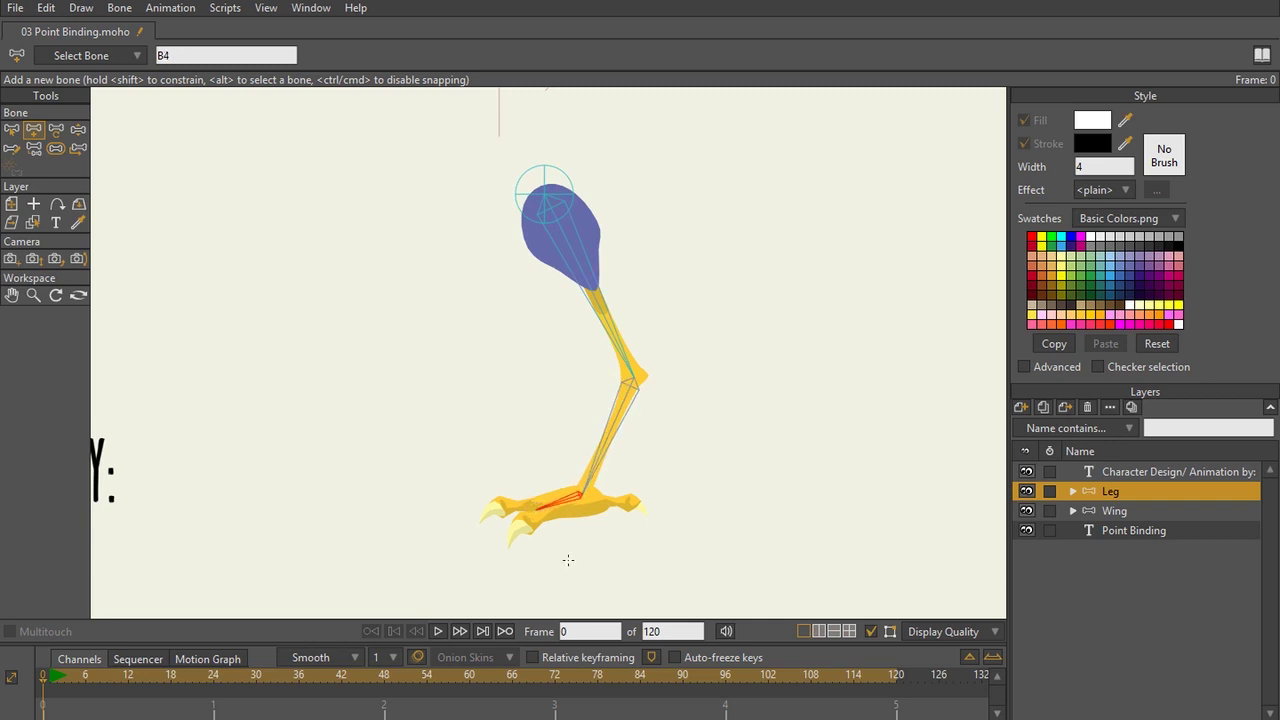
scroll(570, 559, up, 1)
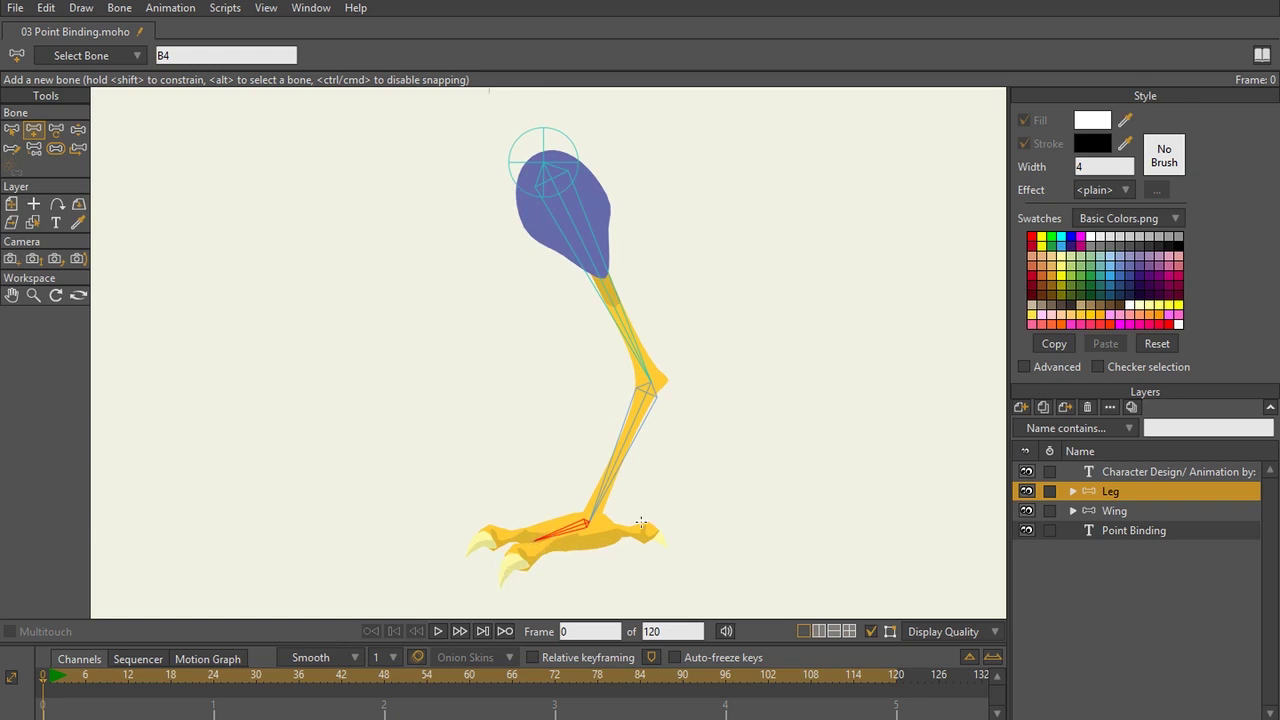
scroll(657, 420, down, 3)
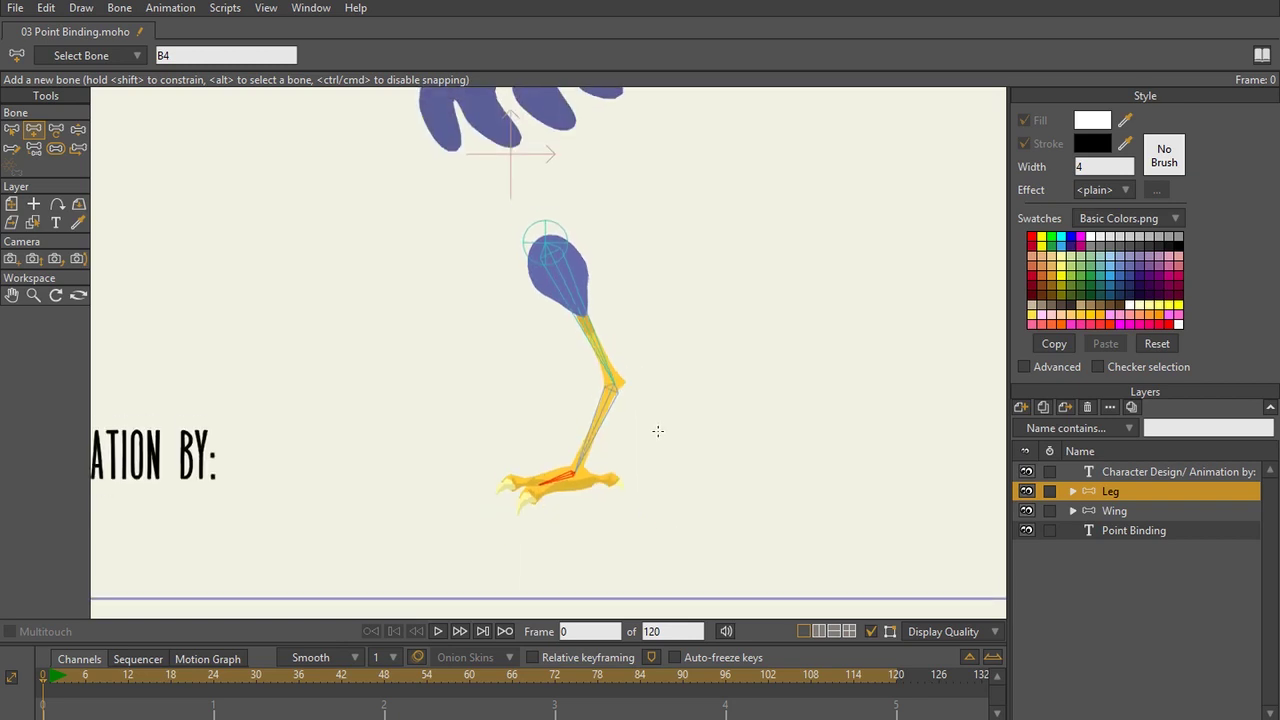
scroll(626, 334, up, 3)
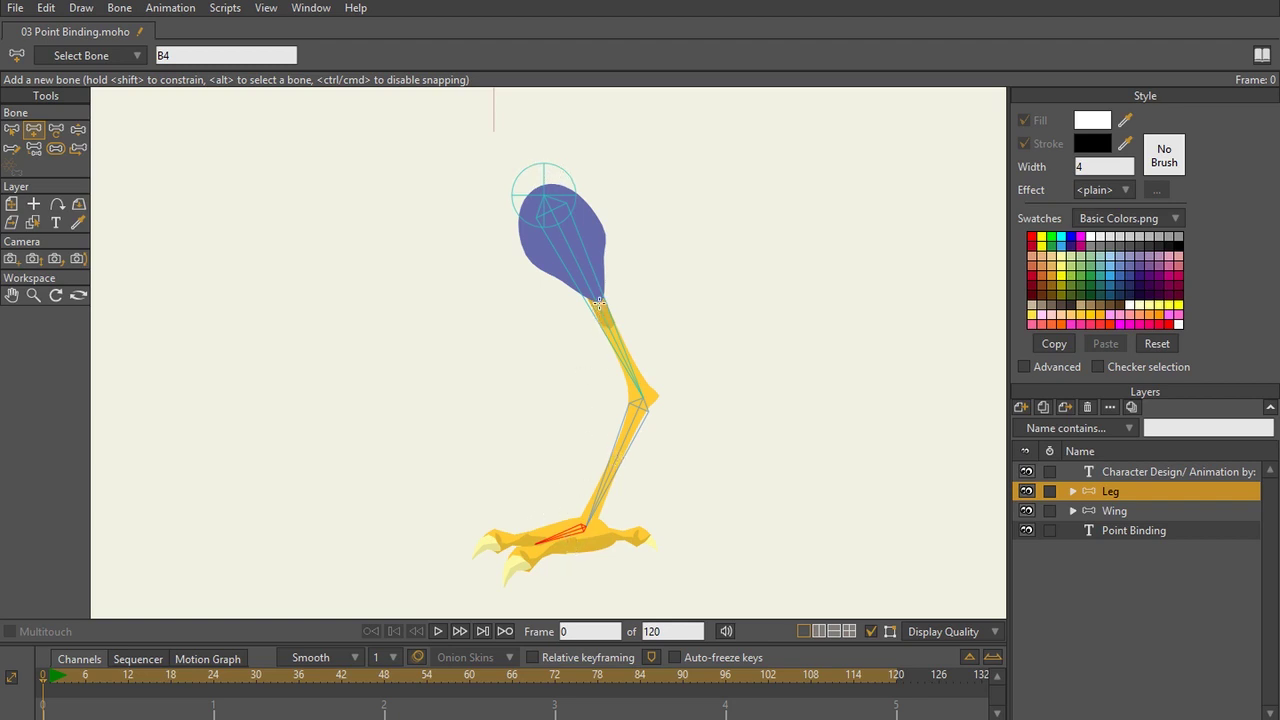
Step: Check the leg bones' parenting and influence areas, and set the bone strength of all leg bones to 0
click(31, 147)
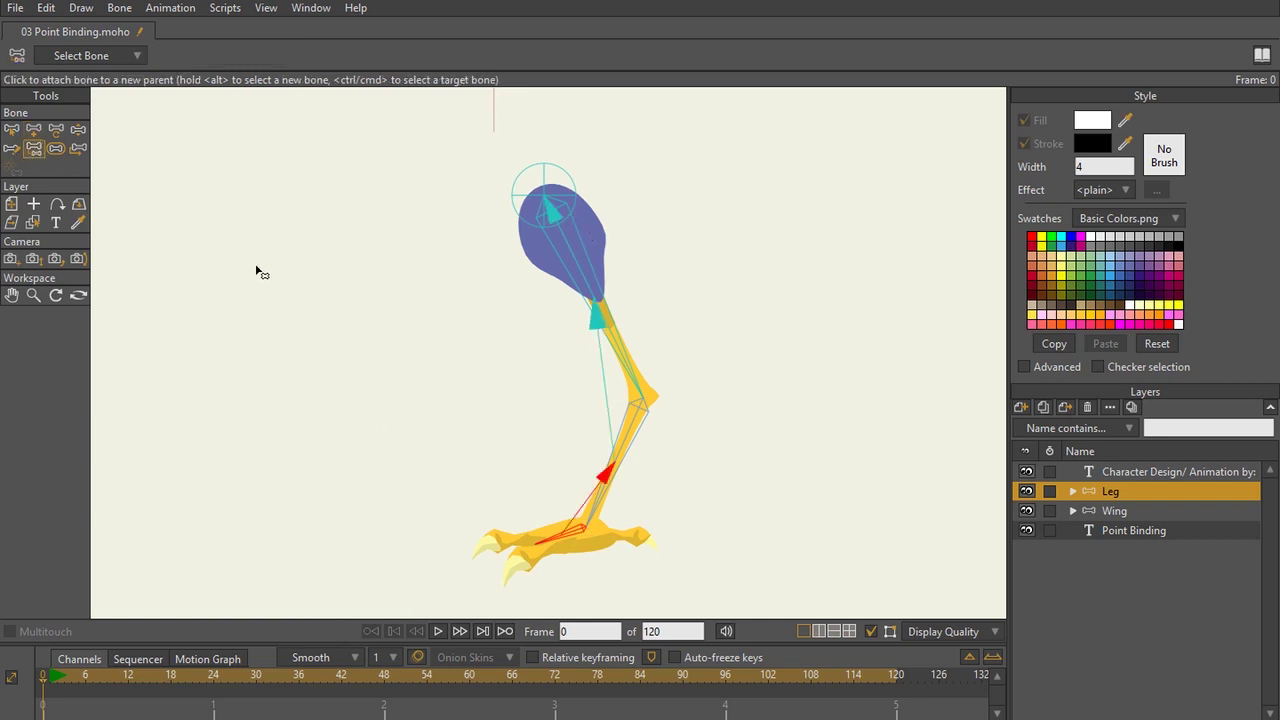
click(52, 146)
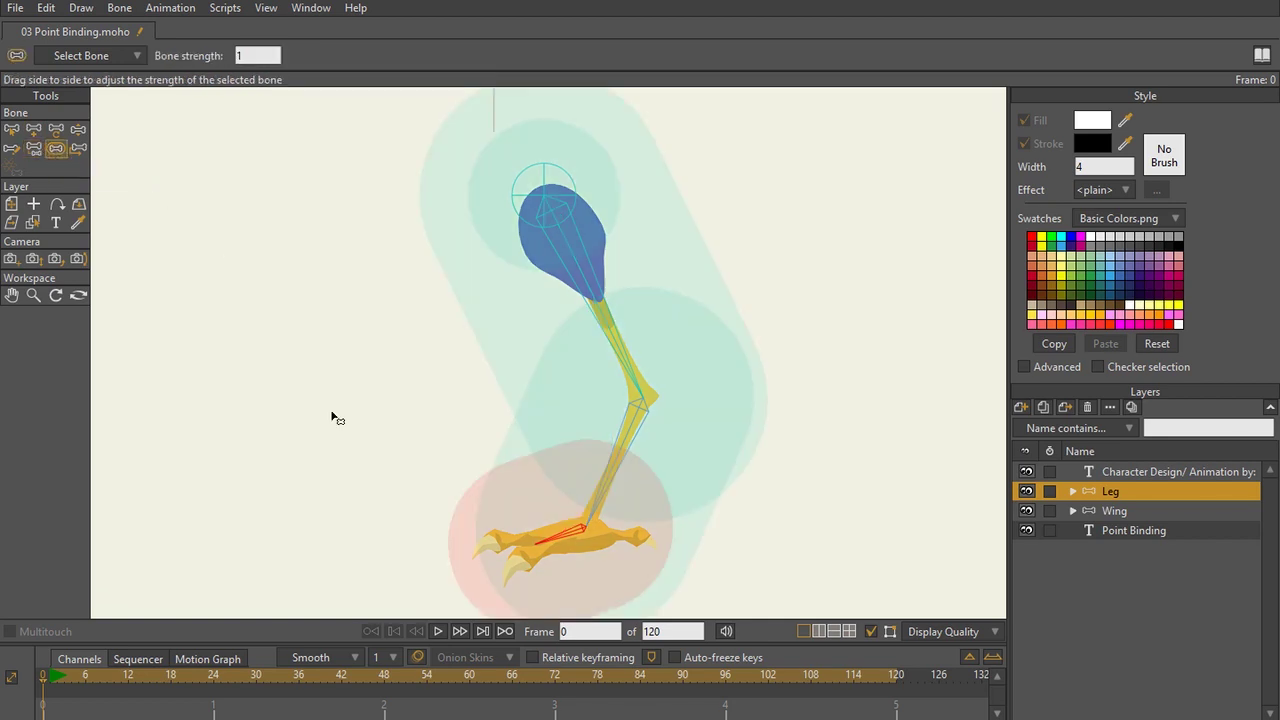
scroll(332, 415, down, 7)
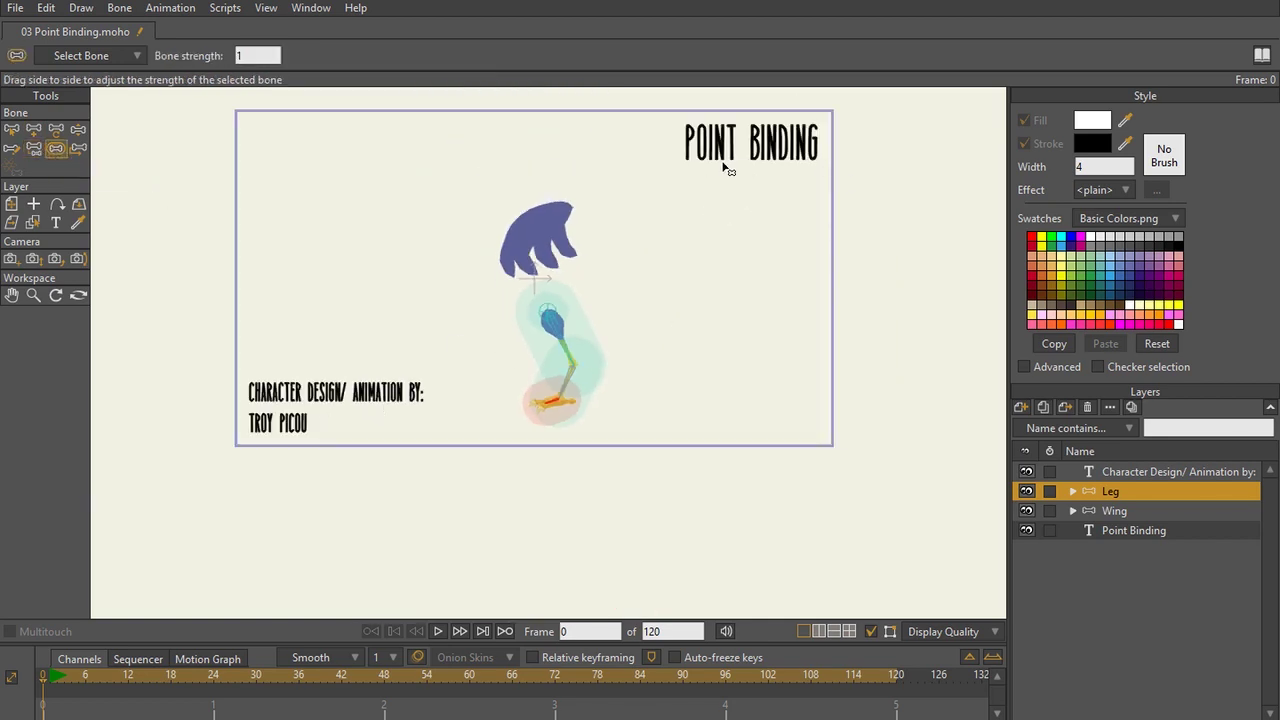
scroll(664, 558, up, 4)
scroll(668, 560, up, 2)
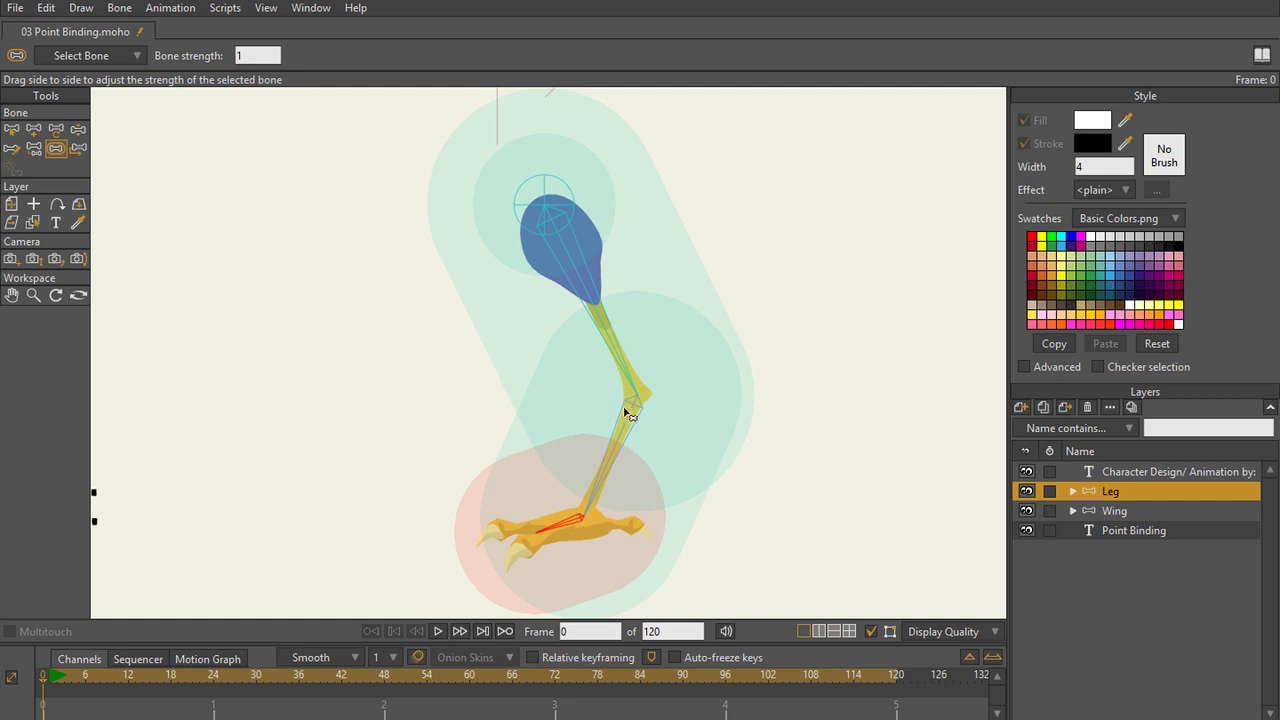
click(674, 438)
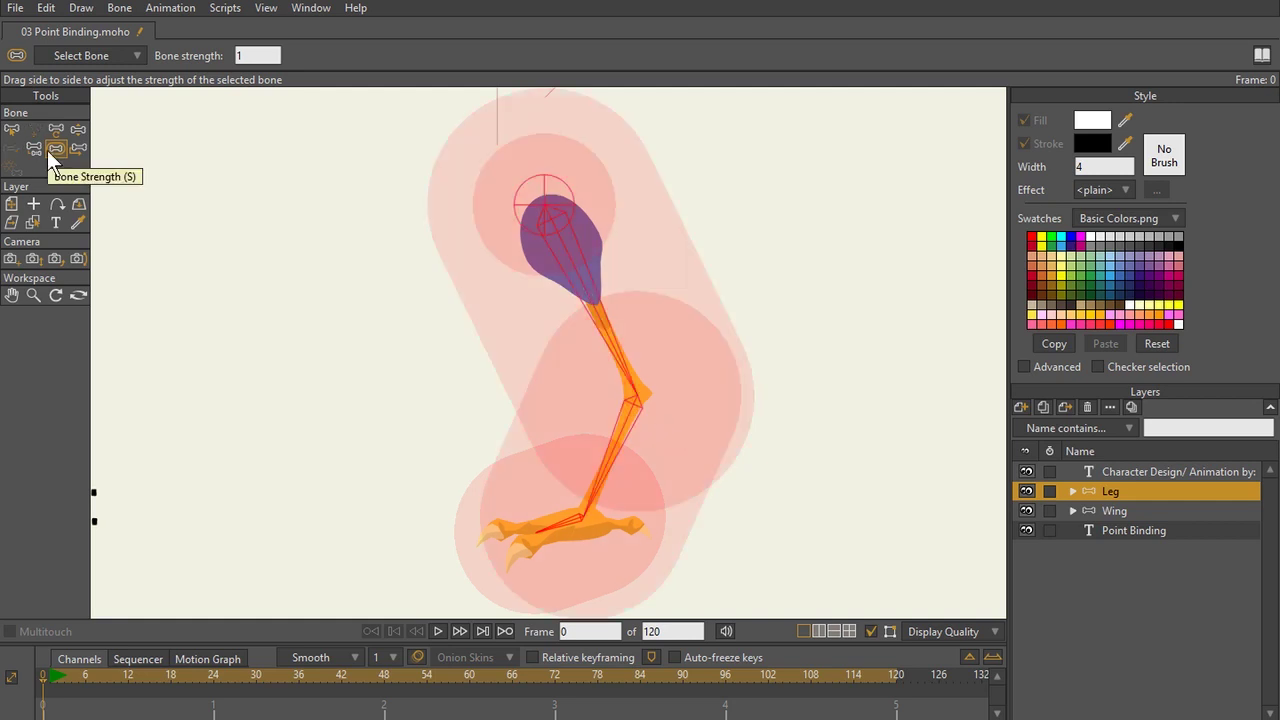
click(262, 56)
key(Return)
drag(614, 341, 486, 346)
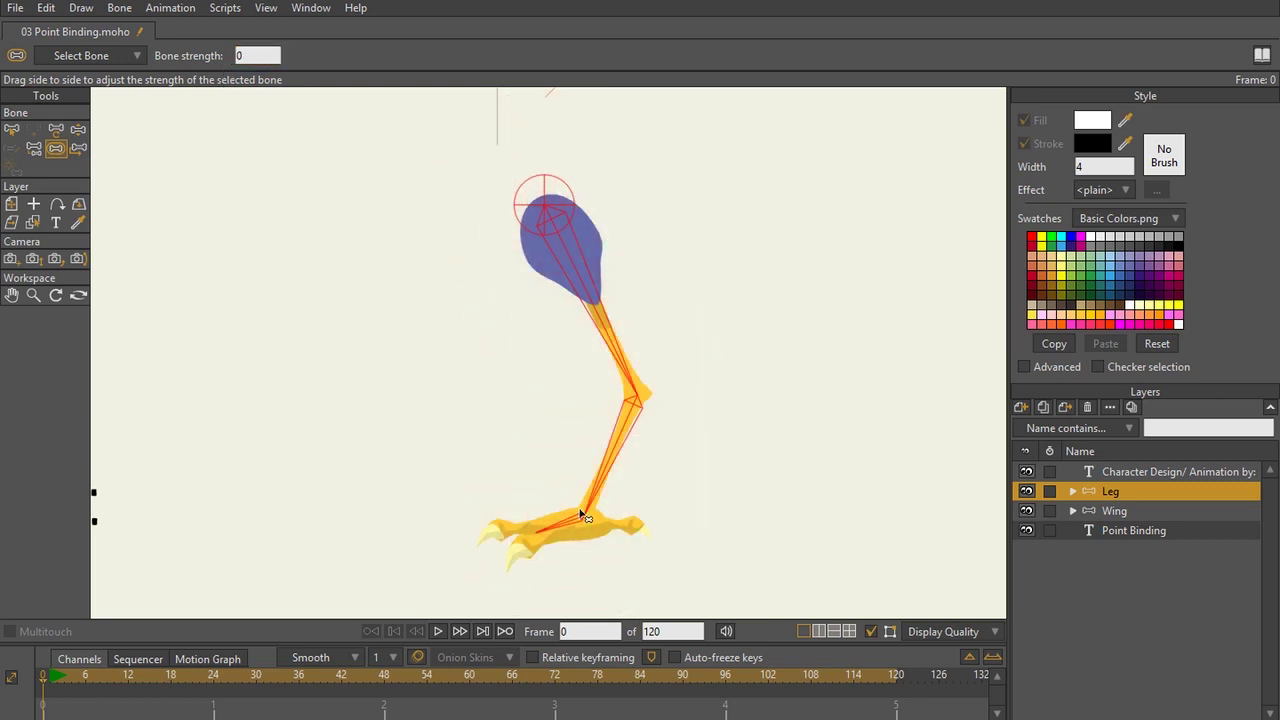
Step: Open the Leg bone layer and select the Leg vector layer inside it
key(z)
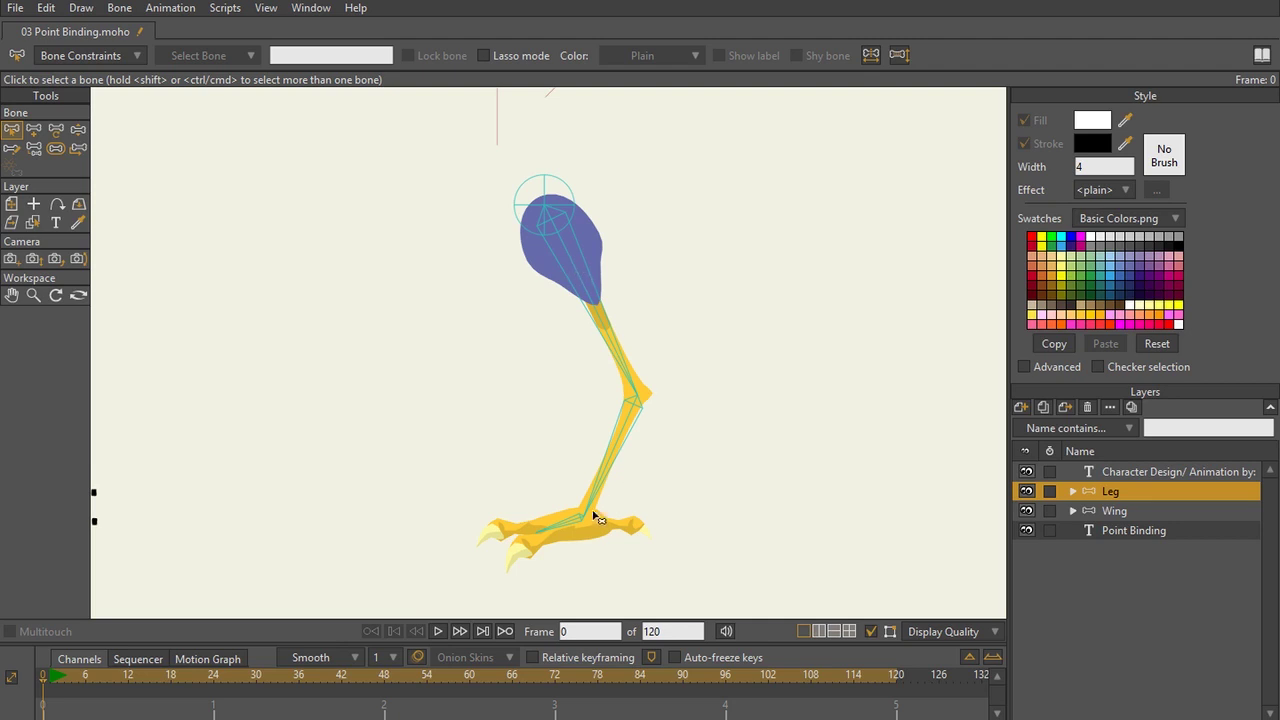
ctrl+alt+click(563, 277)
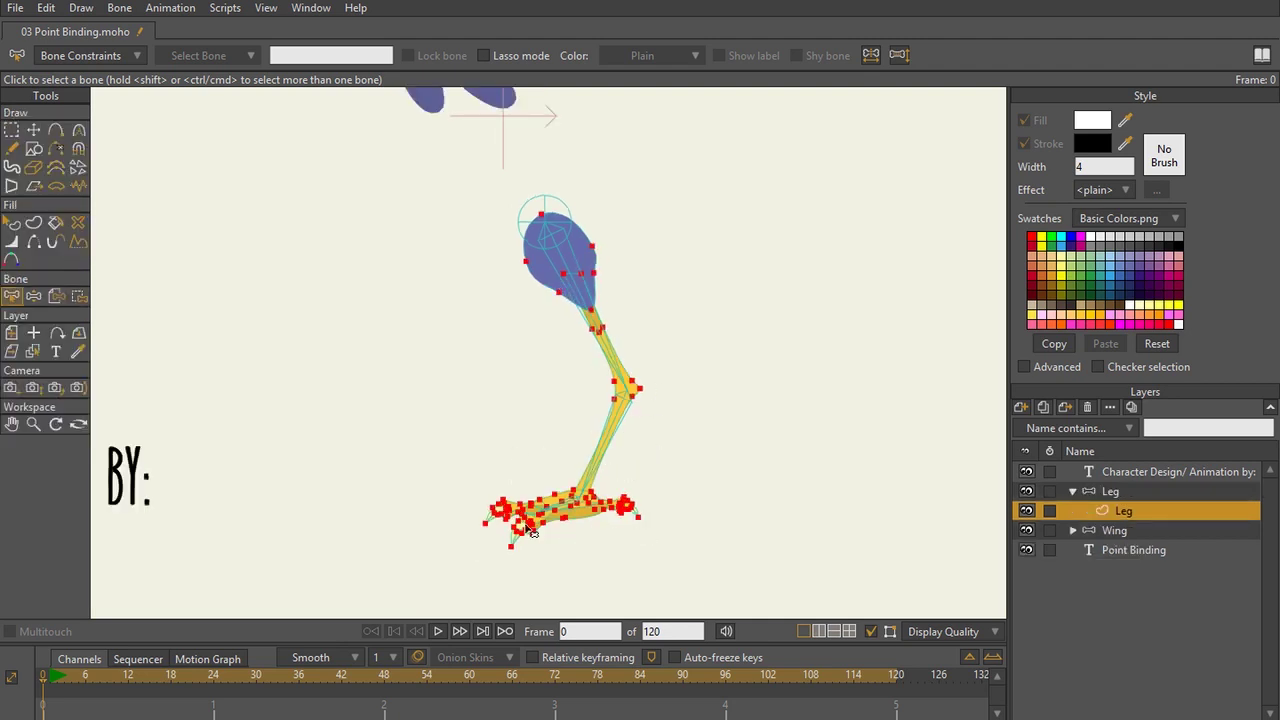
scroll(585, 535, up, 3)
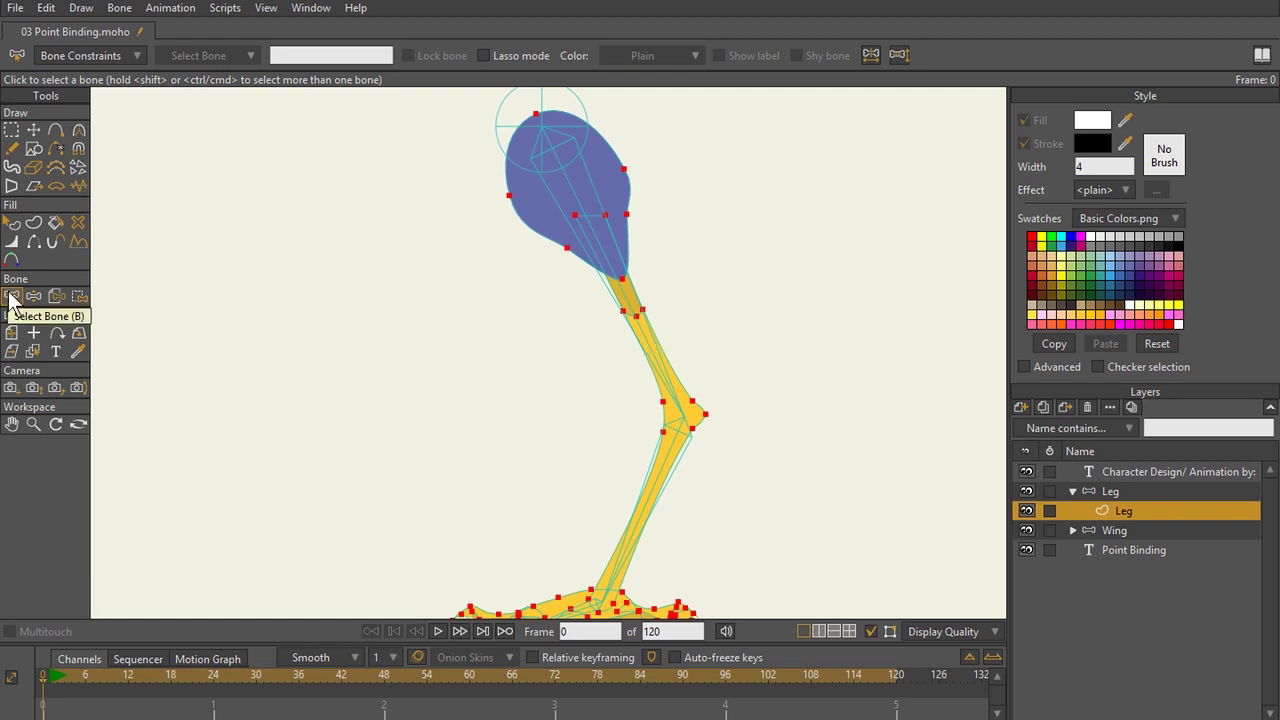
click(1130, 487)
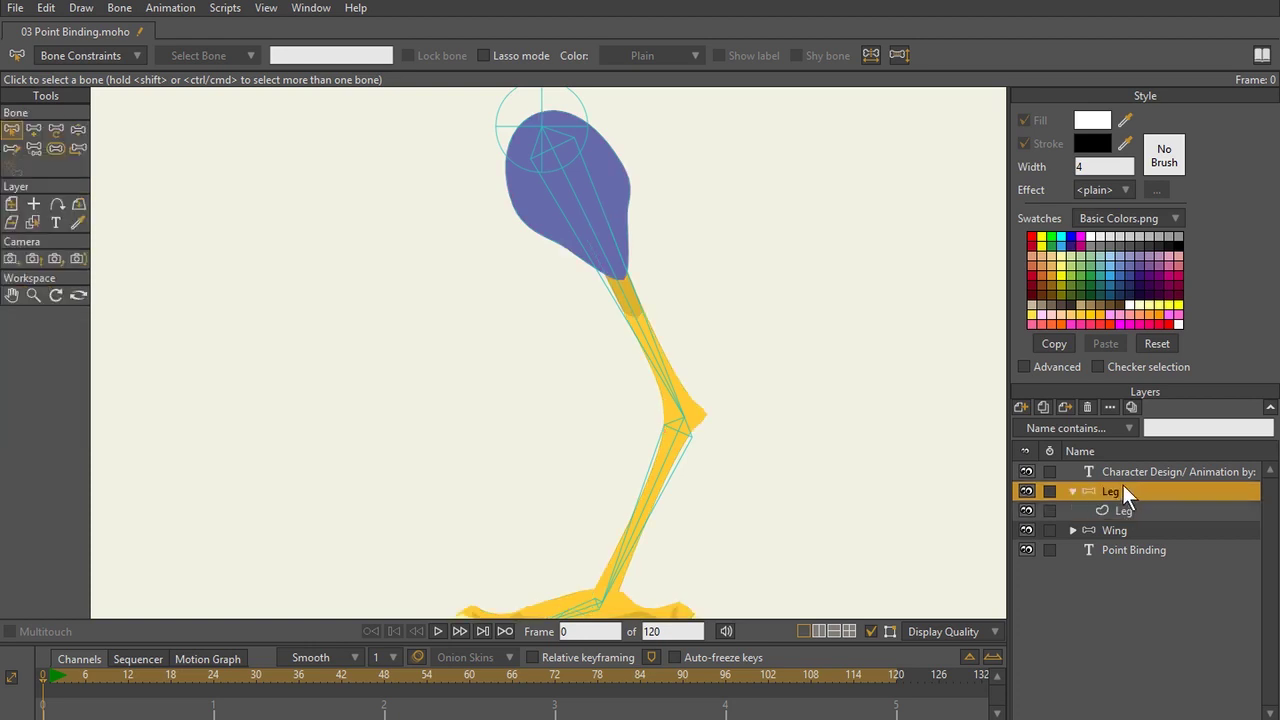
click(1128, 513)
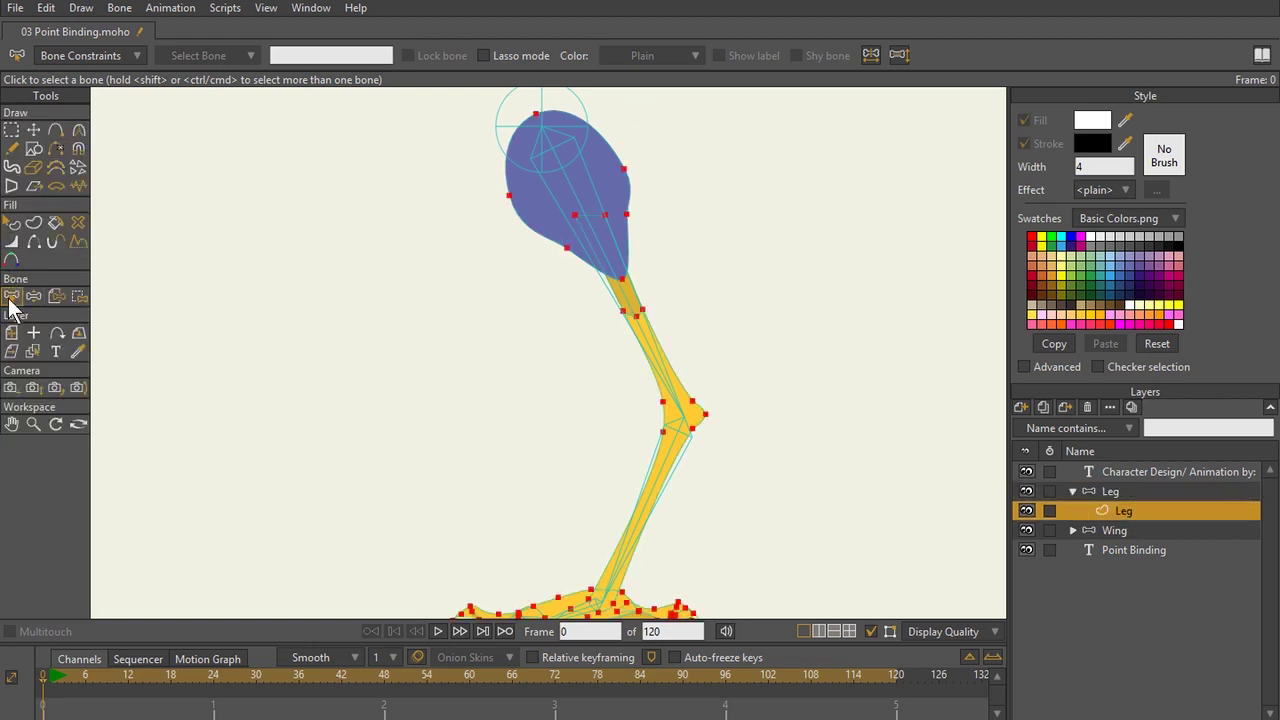
Step: Select the thigh bone and activate the Bind Points tool for the Leg vector layer
click(703, 378)
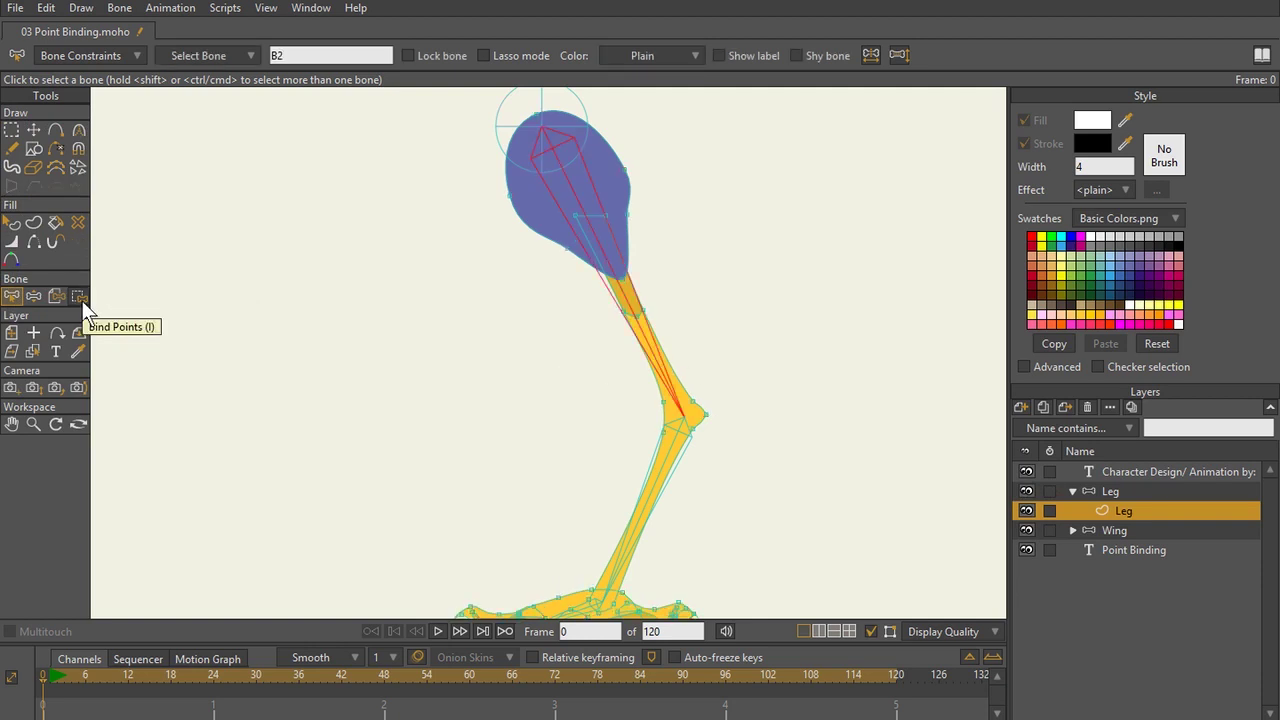
click(80, 296)
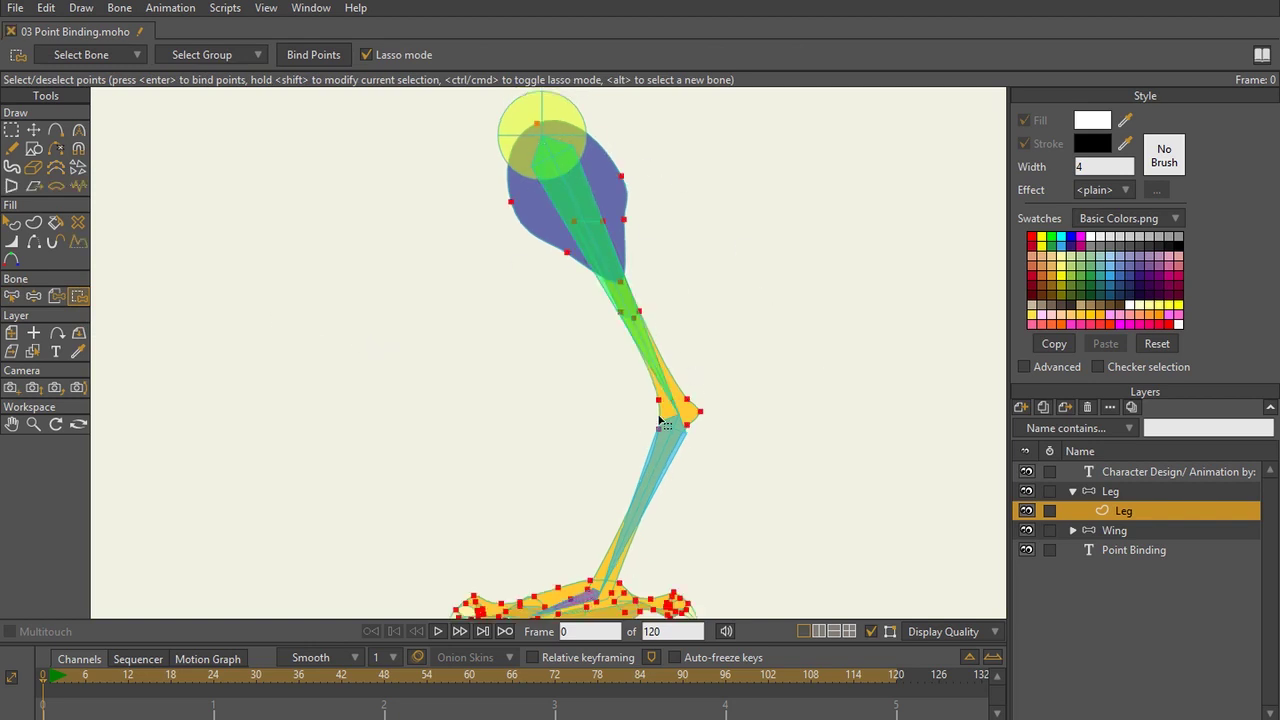
scroll(617, 413, up, 1)
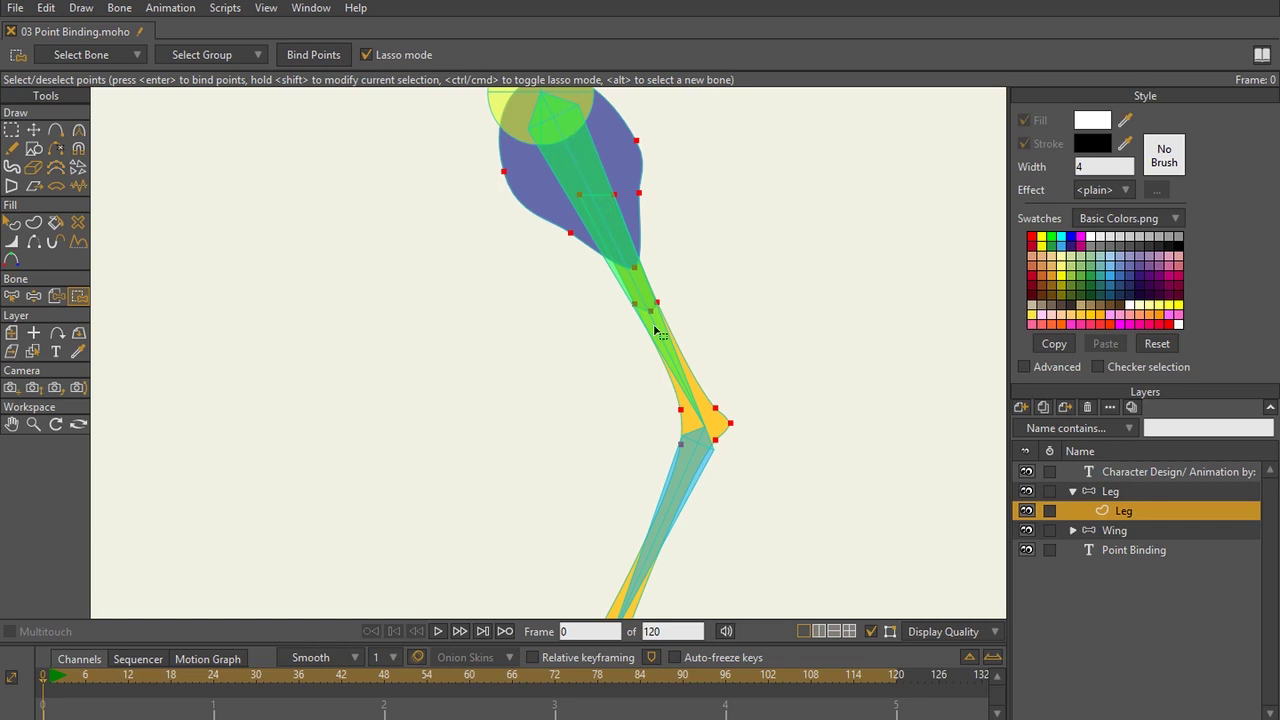
key(b)
click(618, 252)
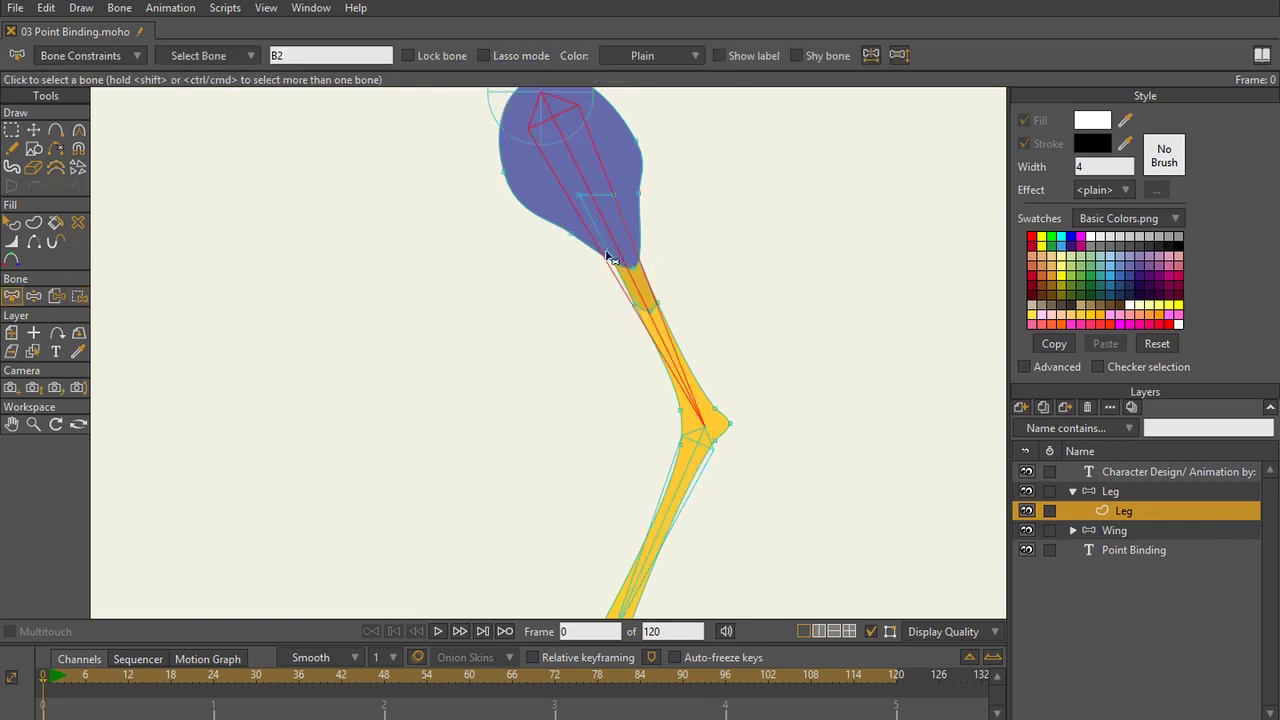
click(78, 296)
Step: Select the thigh points and the upper knee points, and bind them to the thigh bone
drag(624, 296, 606, 308)
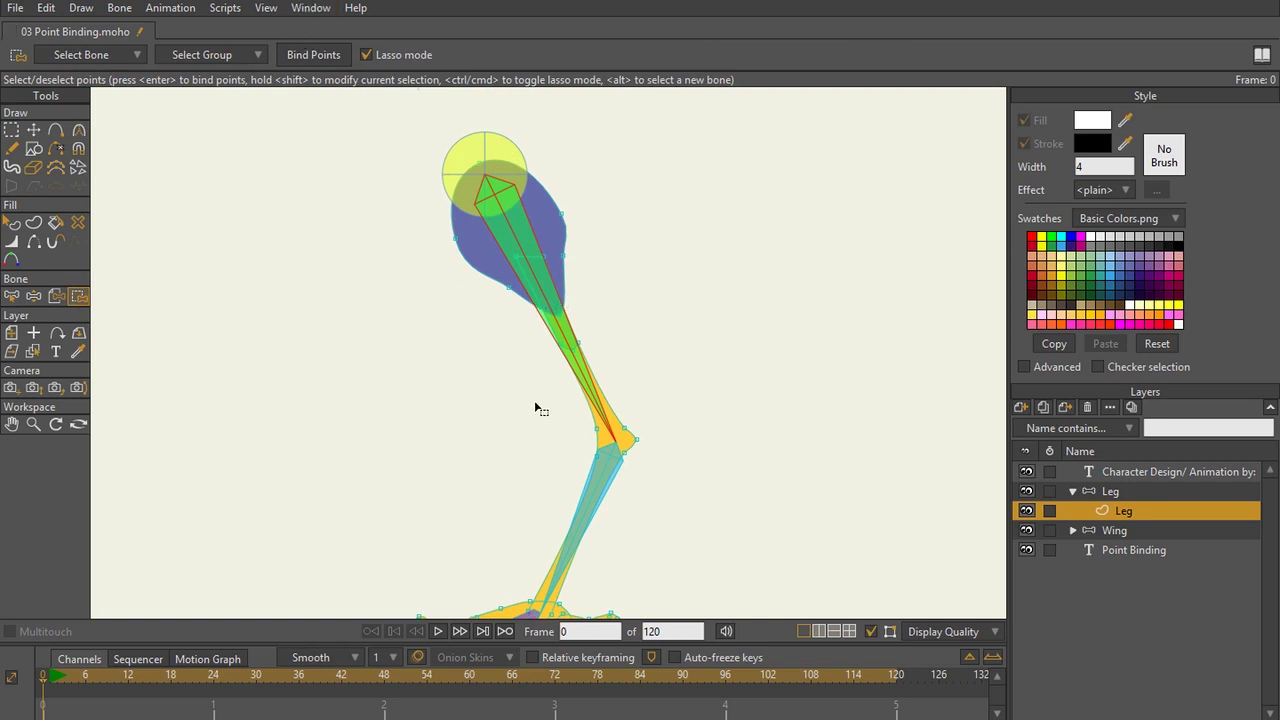
scroll(598, 448, up, 1)
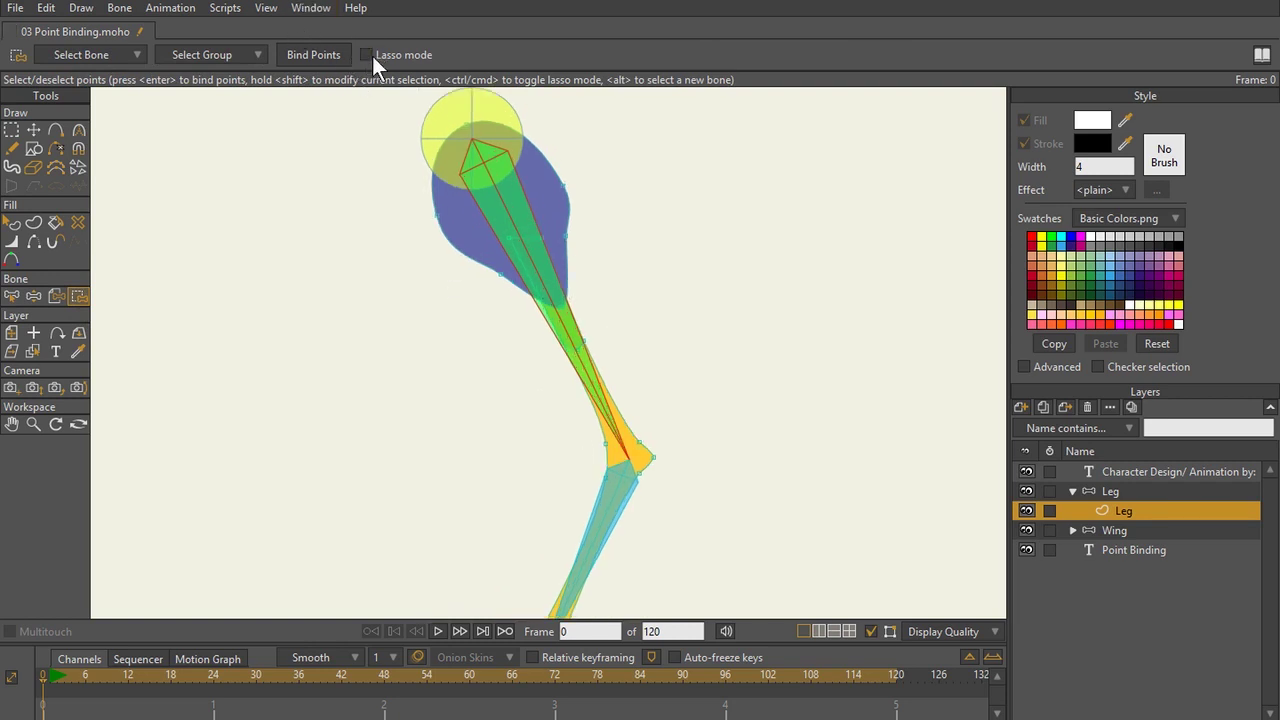
drag(334, 111, 811, 463)
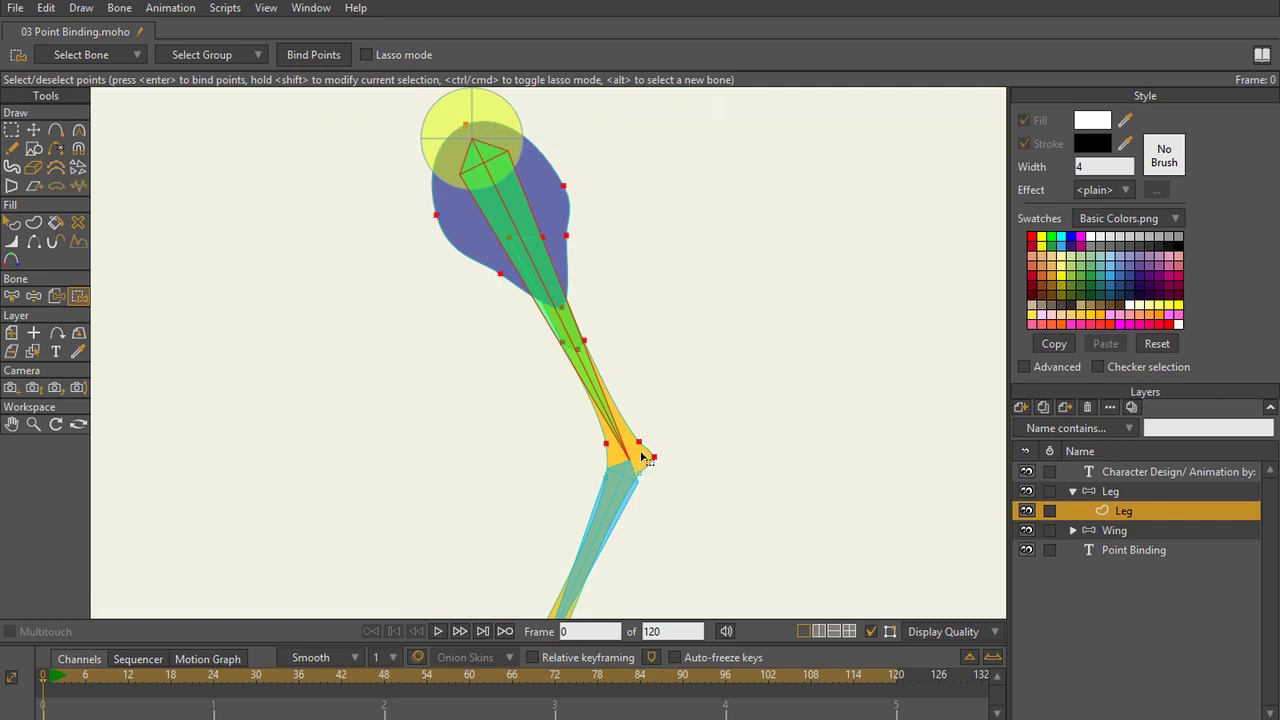
drag(649, 498, 644, 406)
scroll(636, 392, up, 6)
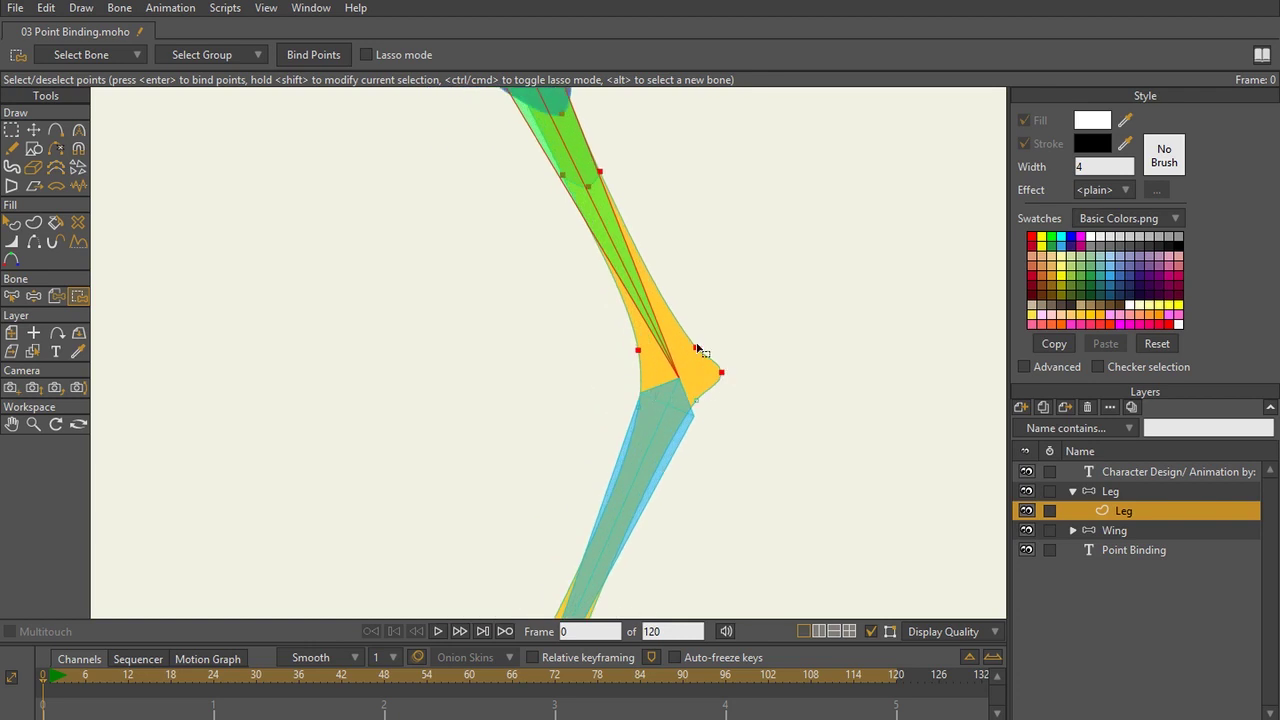
scroll(672, 325, down, 5)
scroll(668, 315, down, 2)
drag(645, 316, 535, 421)
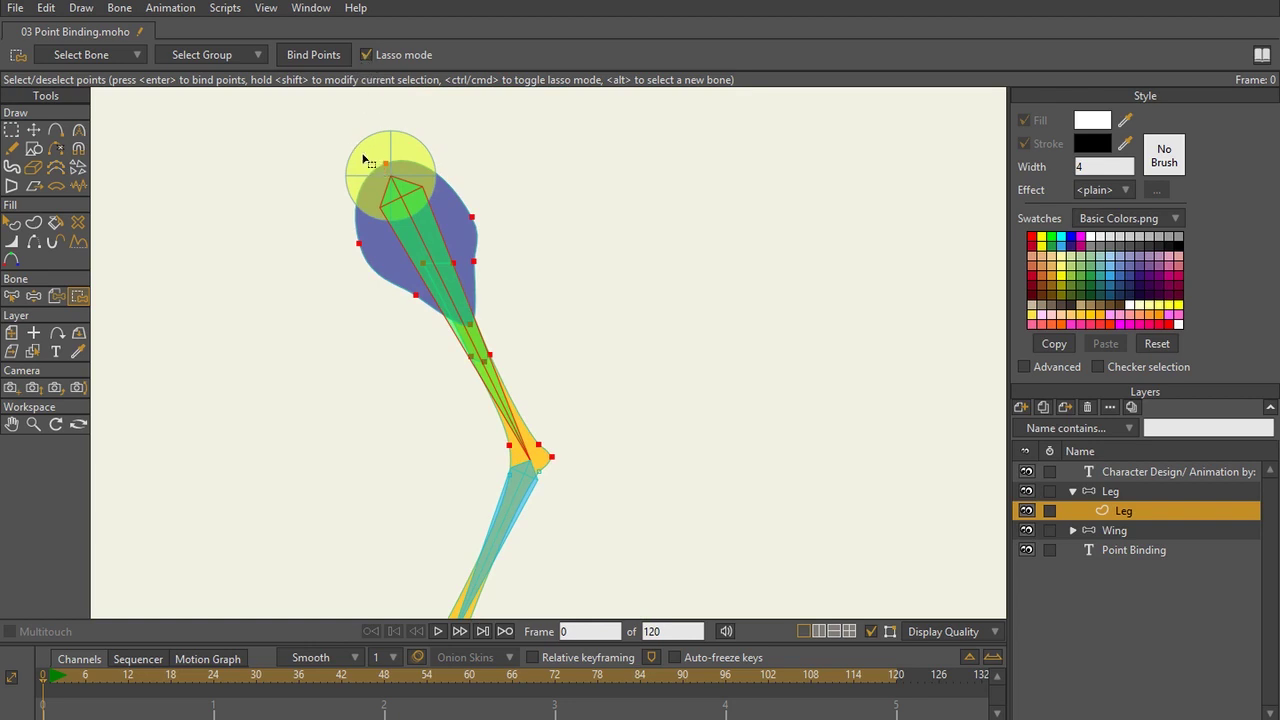
mouse_move(364, 158)
mouse_down()
mouse_move(320, 244)
mouse_move(351, 371)
mouse_move(501, 458)
mouse_move(564, 471)
mouse_move(581, 322)
mouse_move(539, 192)
mouse_move(440, 128)
mouse_move(362, 159)
mouse_up()
scroll(538, 384, down, 2)
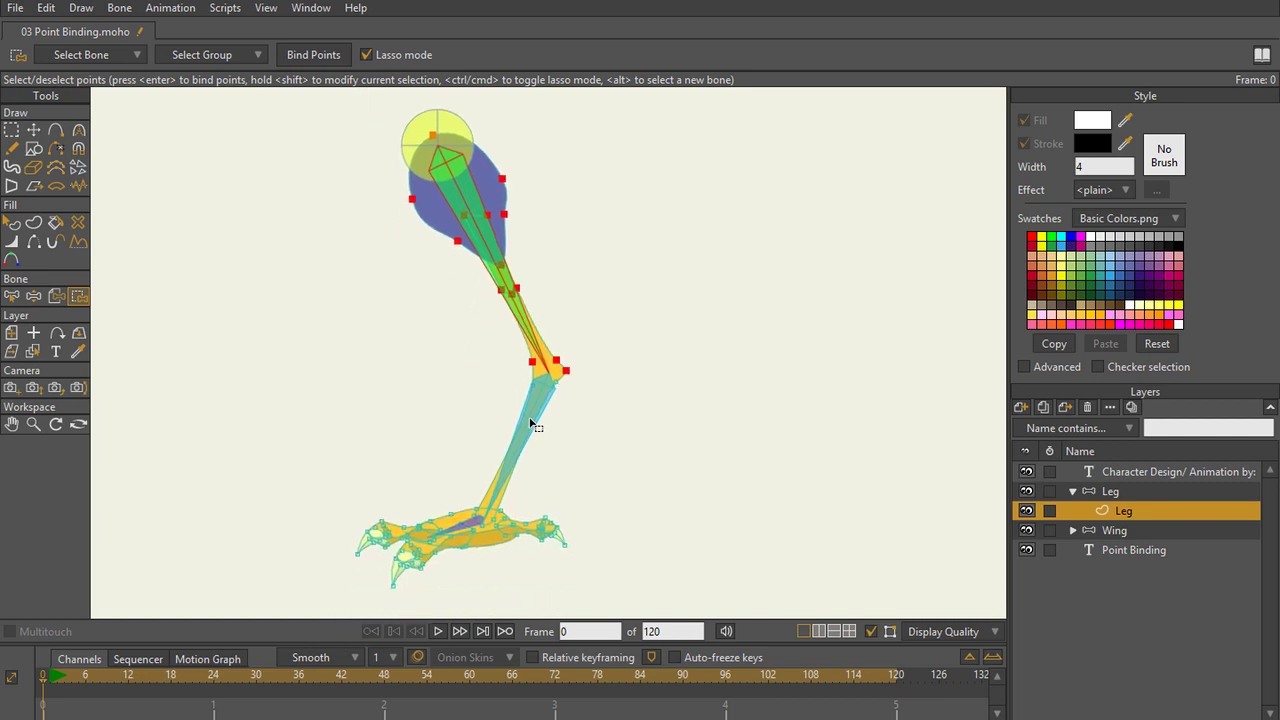
Step: Select the shin bone and the thigh bone in turn to check which points are bound to each
key(z)
click(532, 425)
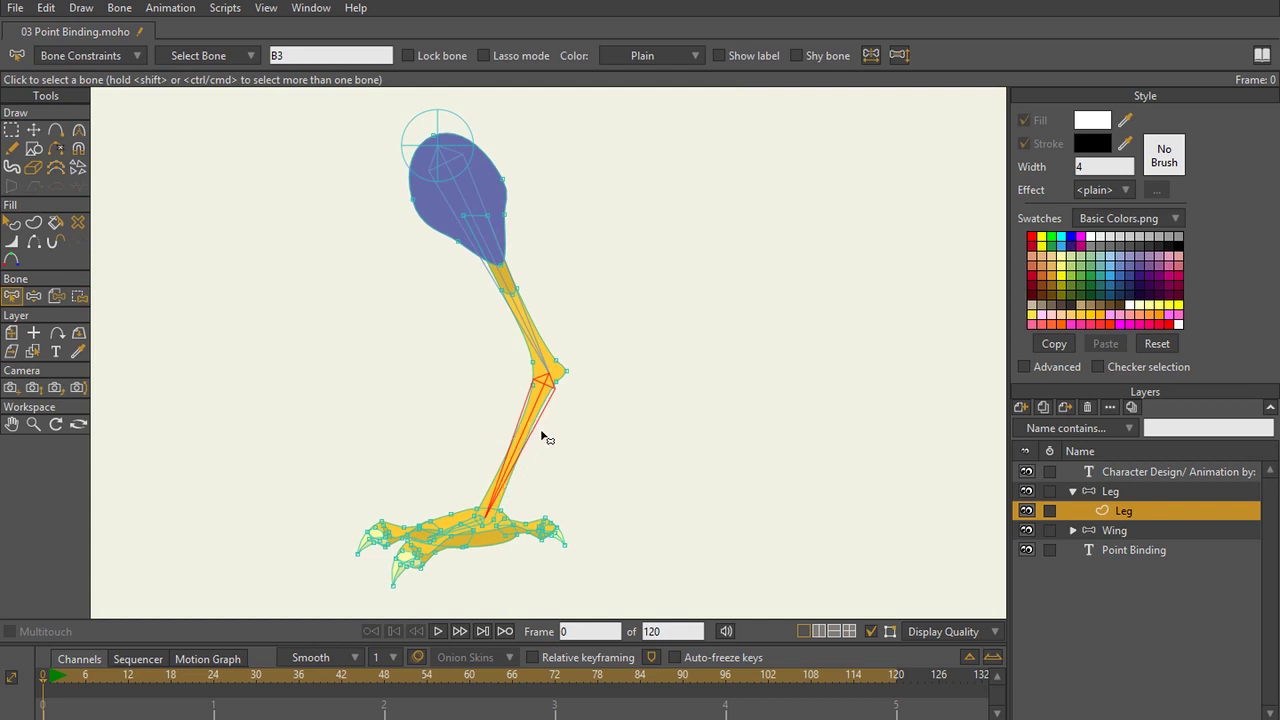
scroll(547, 441, up, 1)
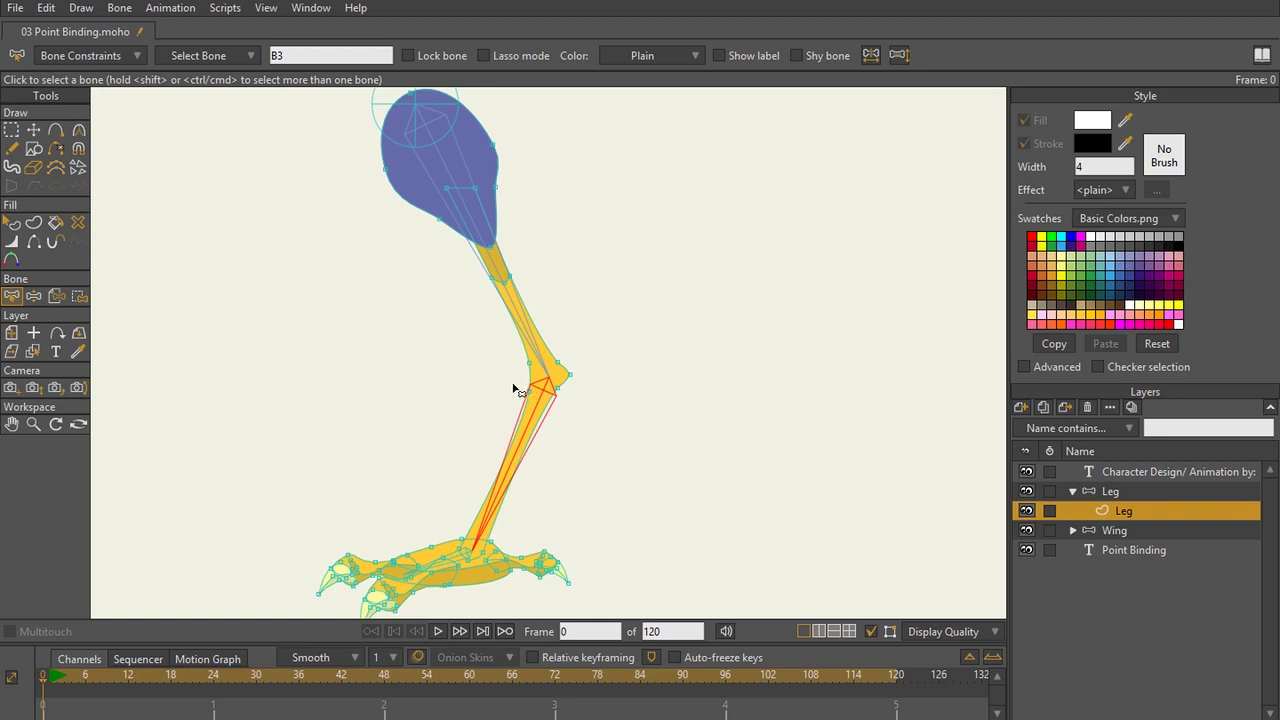
click(493, 259)
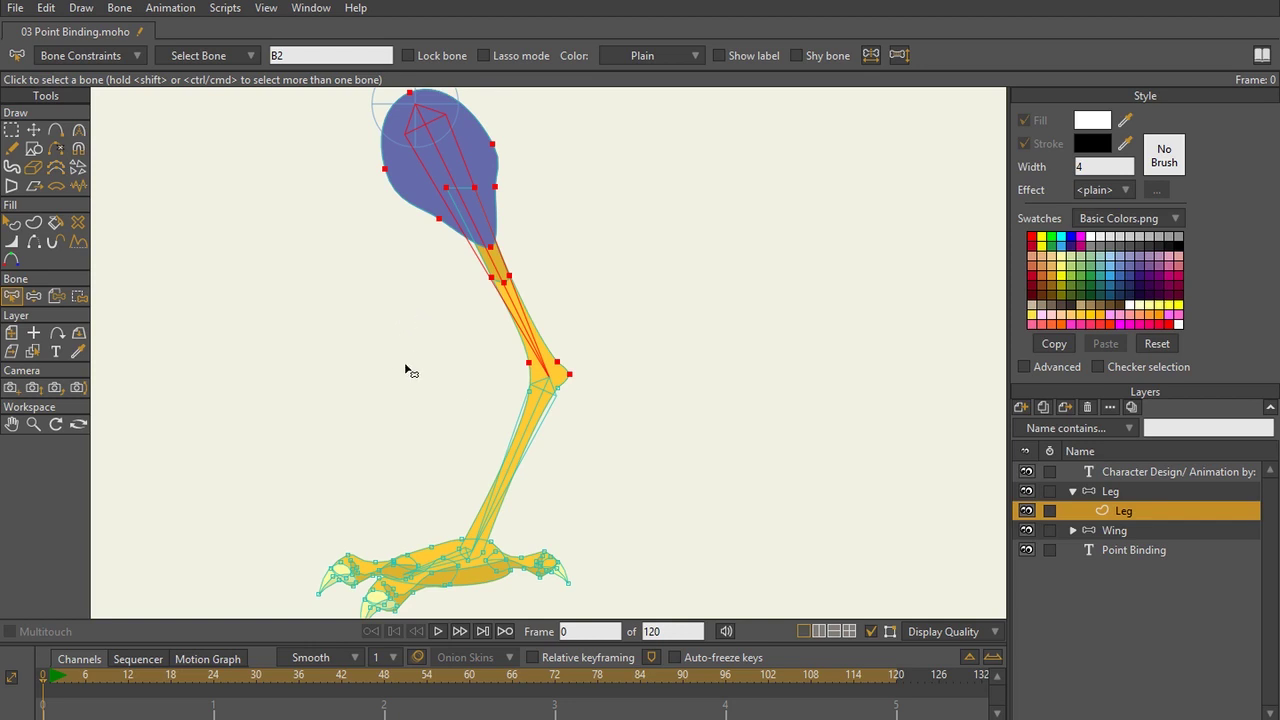
Step: With the shin bone active in Bind Points, lasso the lower knee points and all the foot points
click(532, 423)
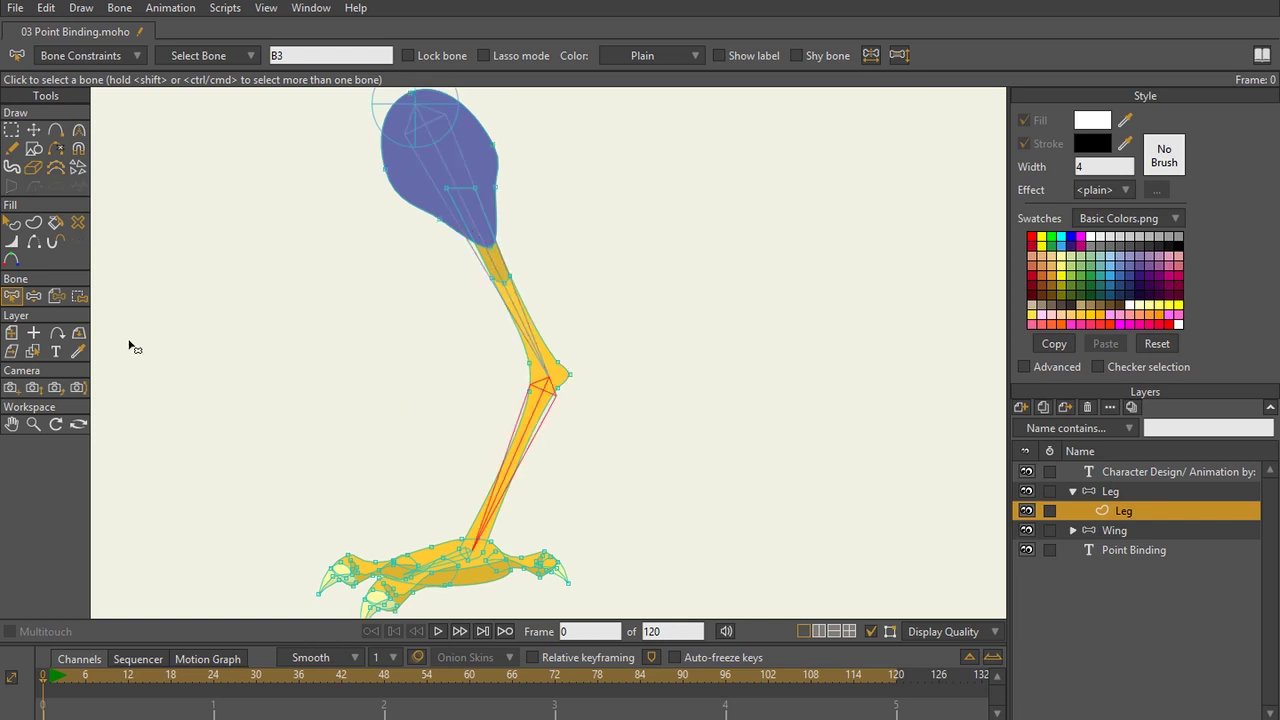
click(78, 296)
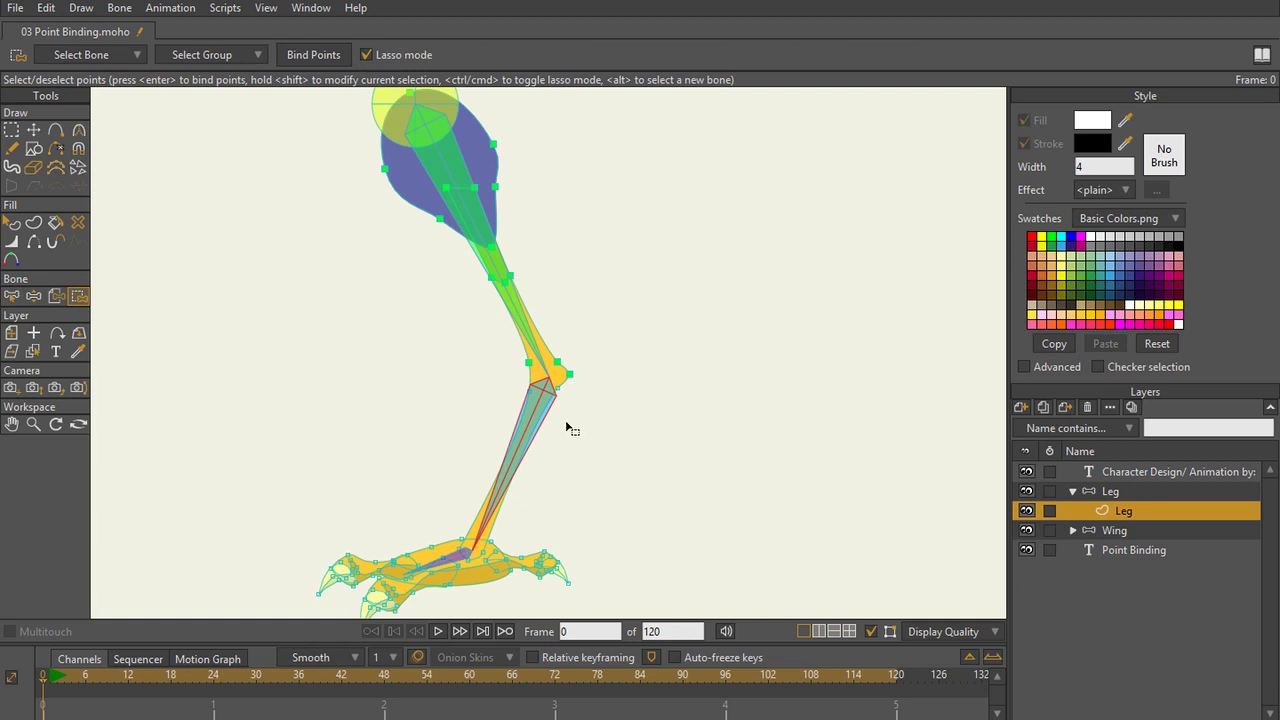
scroll(570, 430, up, 3)
drag(593, 393, 621, 203)
scroll(611, 267, down, 1)
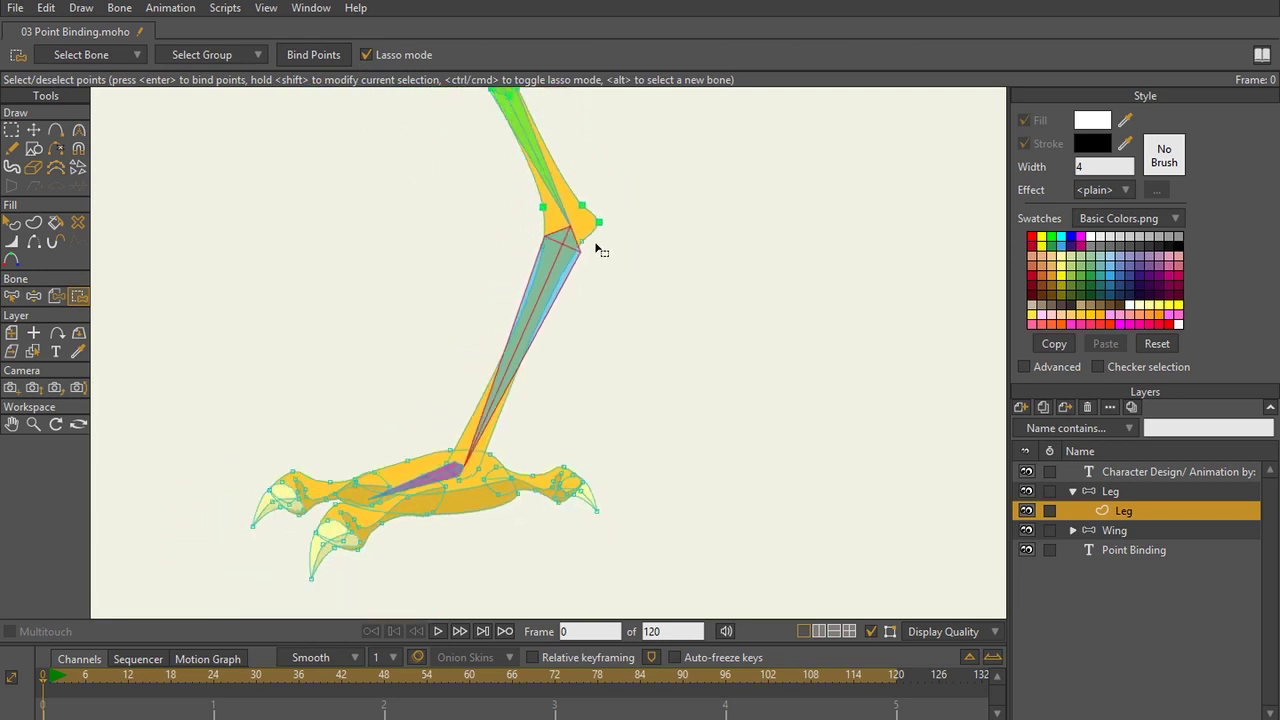
mouse_move(596, 248)
mouse_down()
mouse_move(552, 226)
mouse_move(502, 272)
mouse_move(471, 490)
mouse_move(554, 400)
mouse_move(592, 236)
mouse_up()
click(600, 249)
mouse_move(598, 244)
mouse_down()
mouse_move(547, 235)
mouse_move(208, 425)
mouse_move(248, 588)
mouse_move(463, 617)
mouse_move(696, 492)
mouse_move(622, 275)
mouse_move(598, 245)
mouse_up()
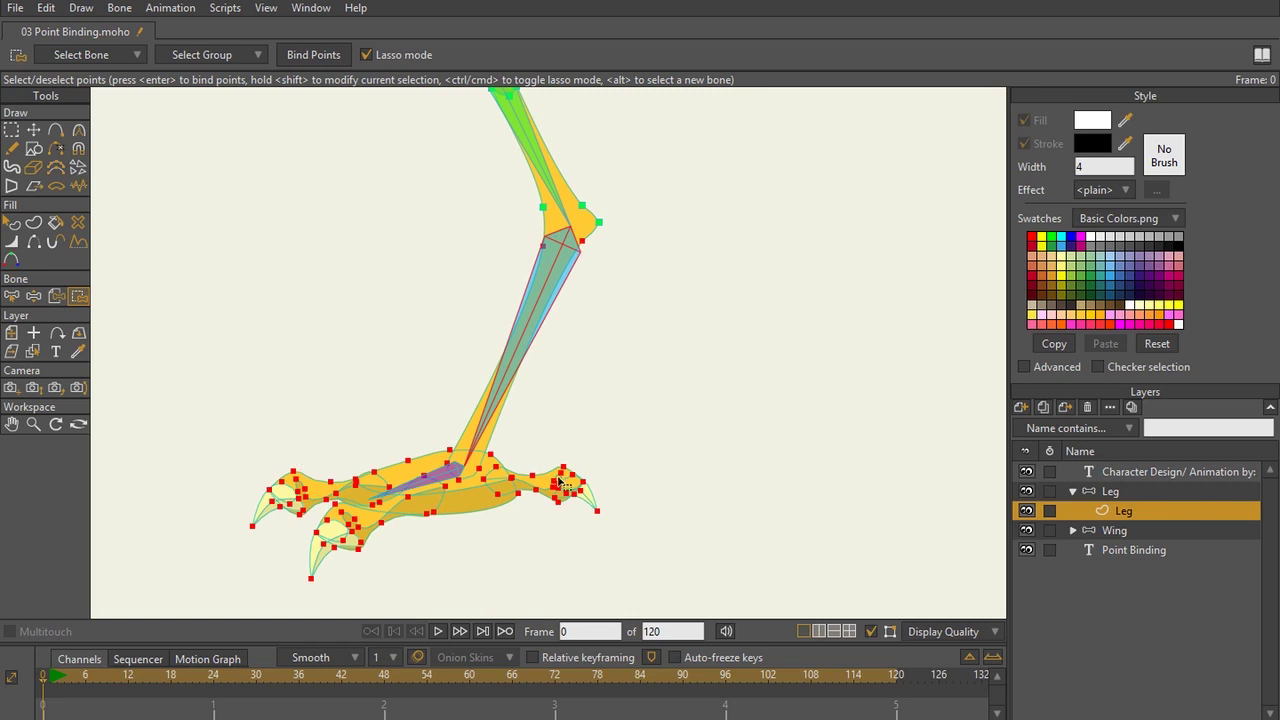
Step: Review the selected foot points and bind the selection to the shin bone
scroll(514, 488, up, 3)
drag(515, 493, 641, 189)
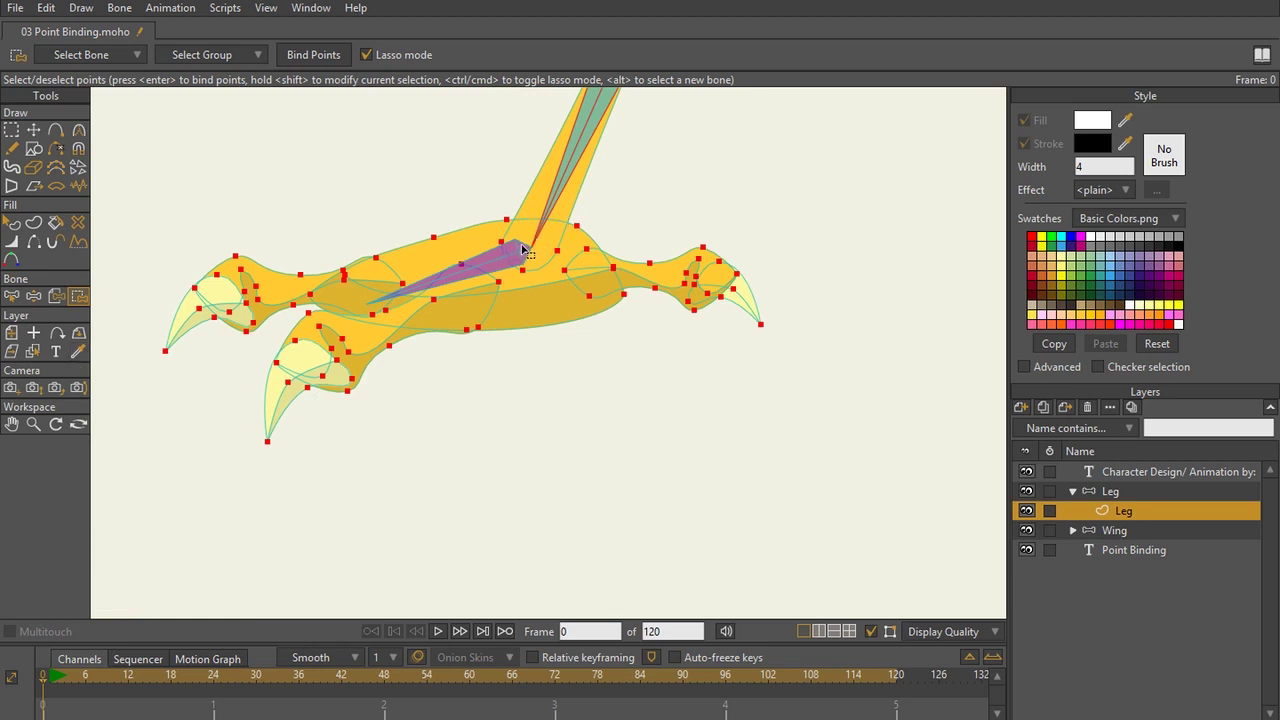
scroll(537, 222, down, 3)
drag(560, 215, 521, 310)
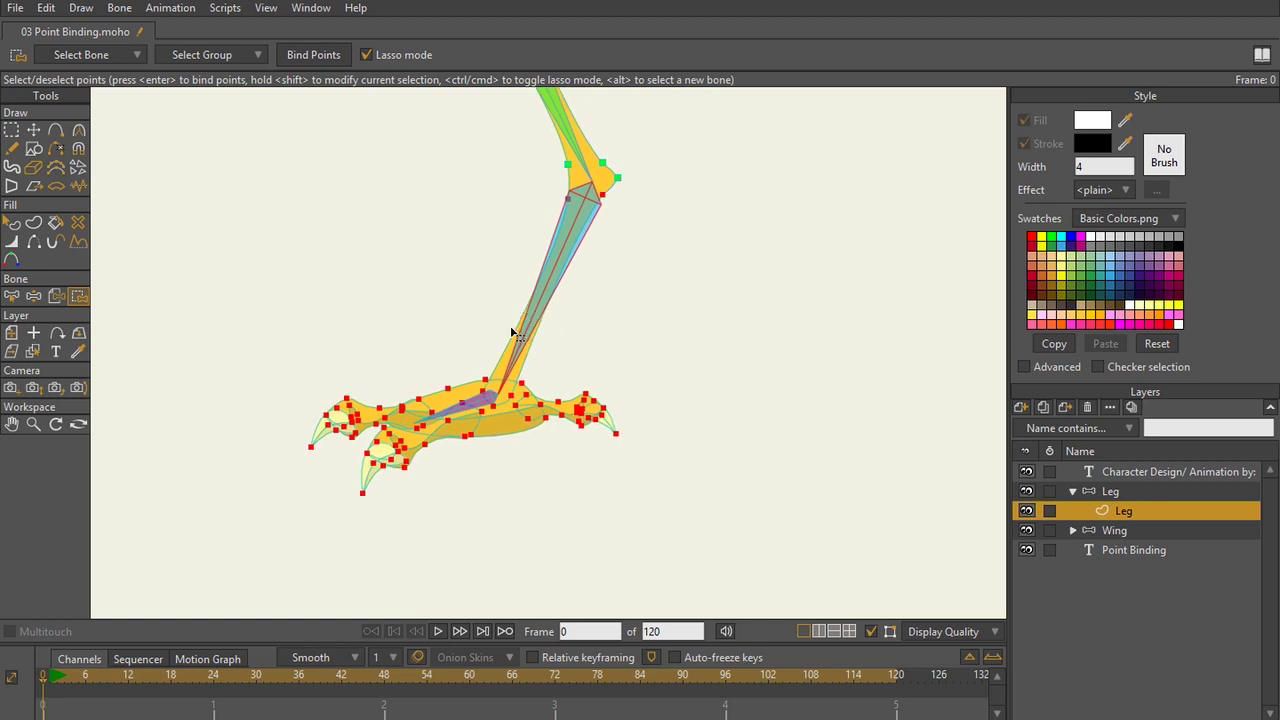
click(310, 54)
Step: Select the foot bone and examine which foot and leg points are bound to it
scroll(625, 446, up, 2)
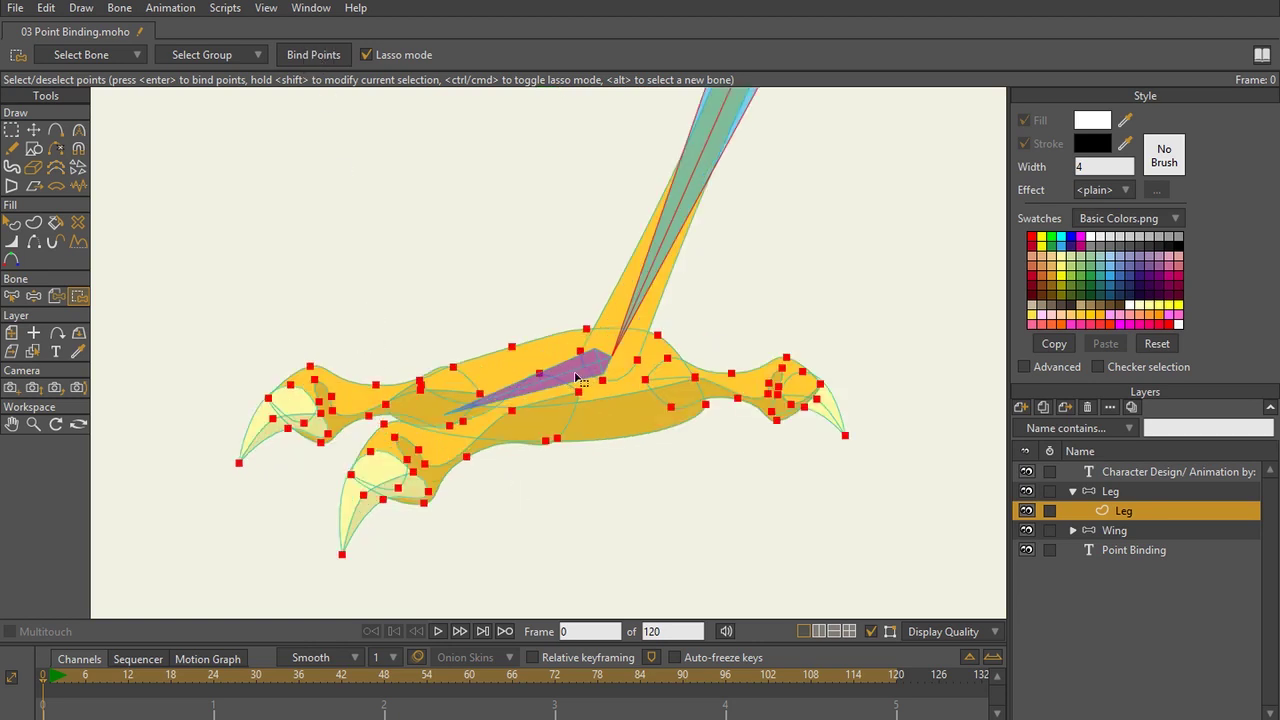
key(z)
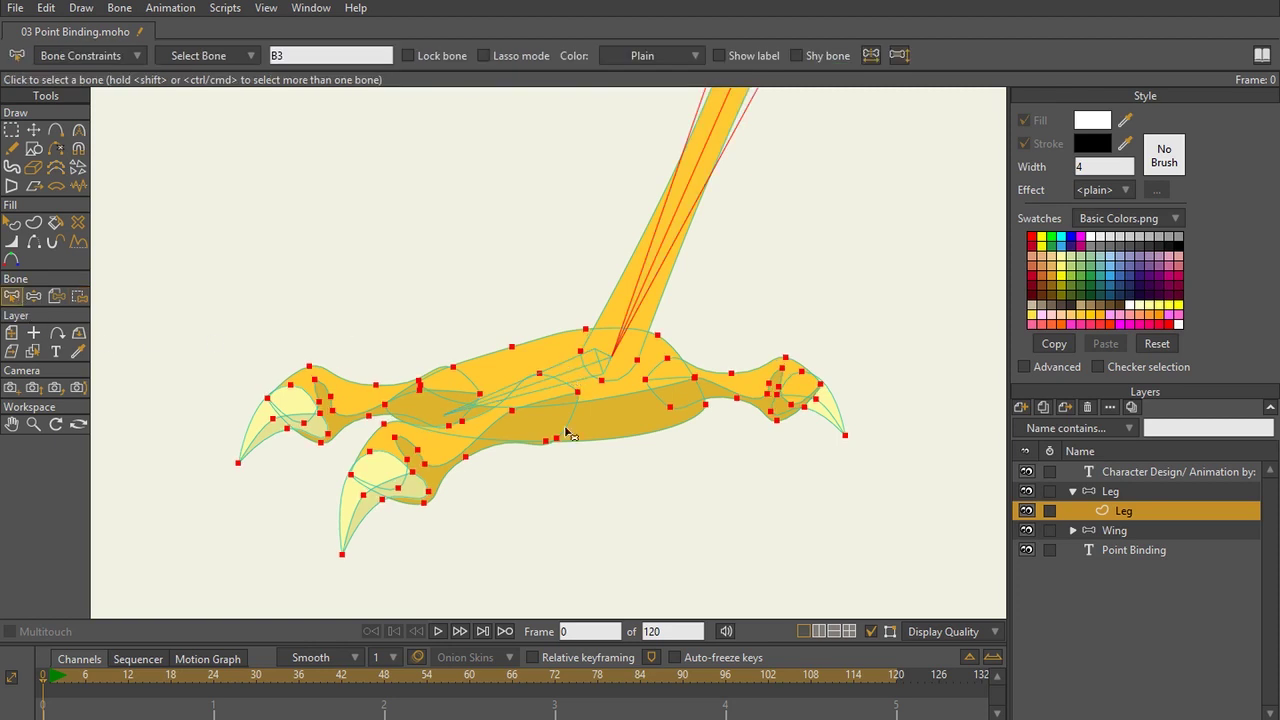
click(575, 377)
scroll(585, 413, down, 2)
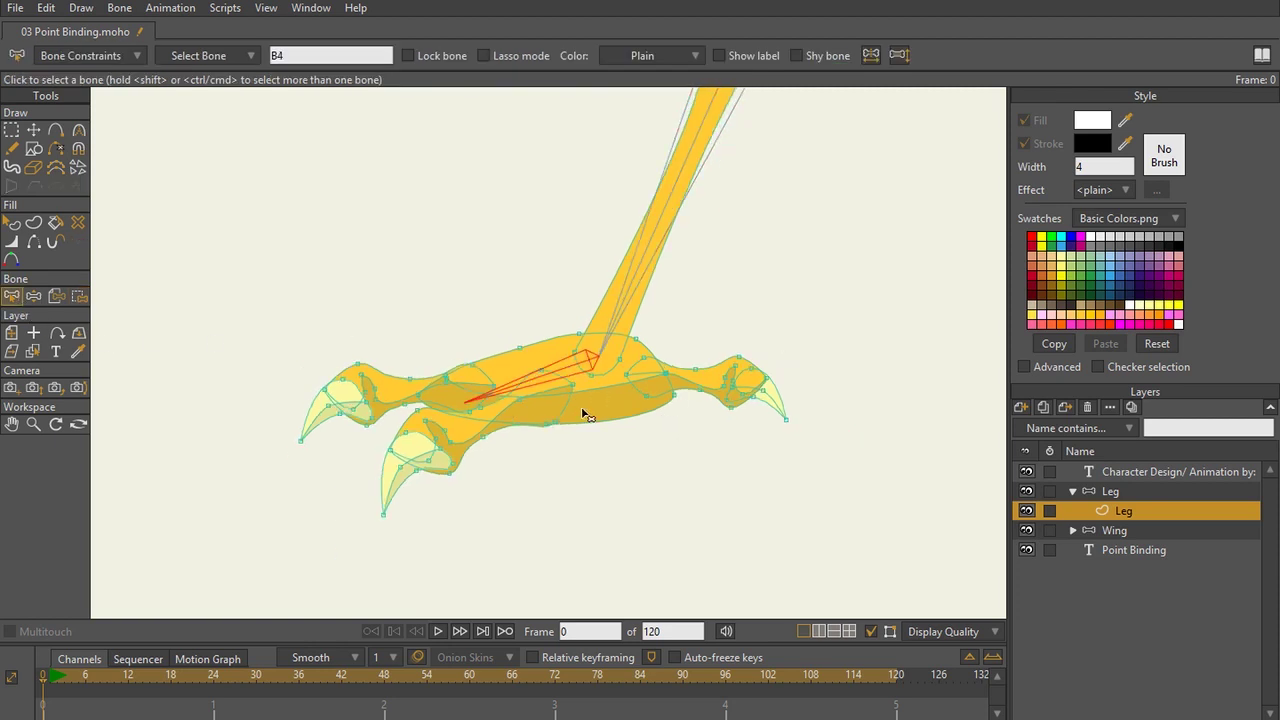
key(ctrl+z)
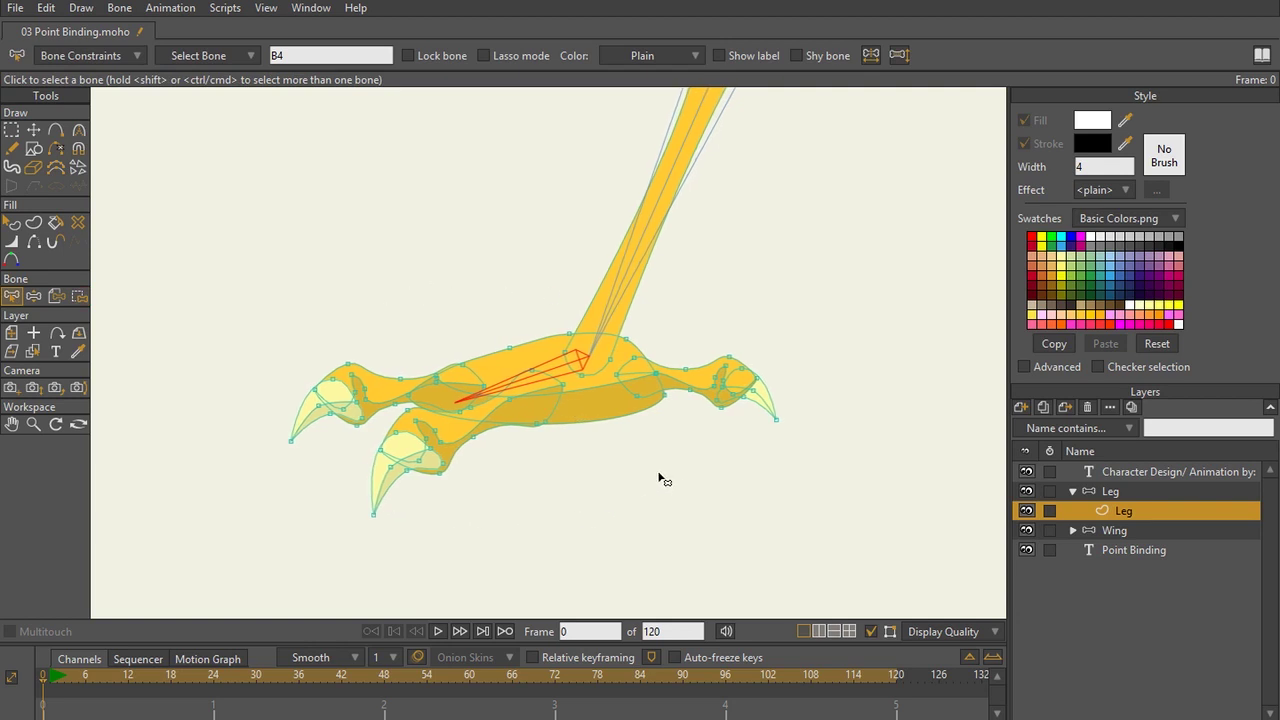
key(ctrl+z)
scroll(618, 427, down, 1)
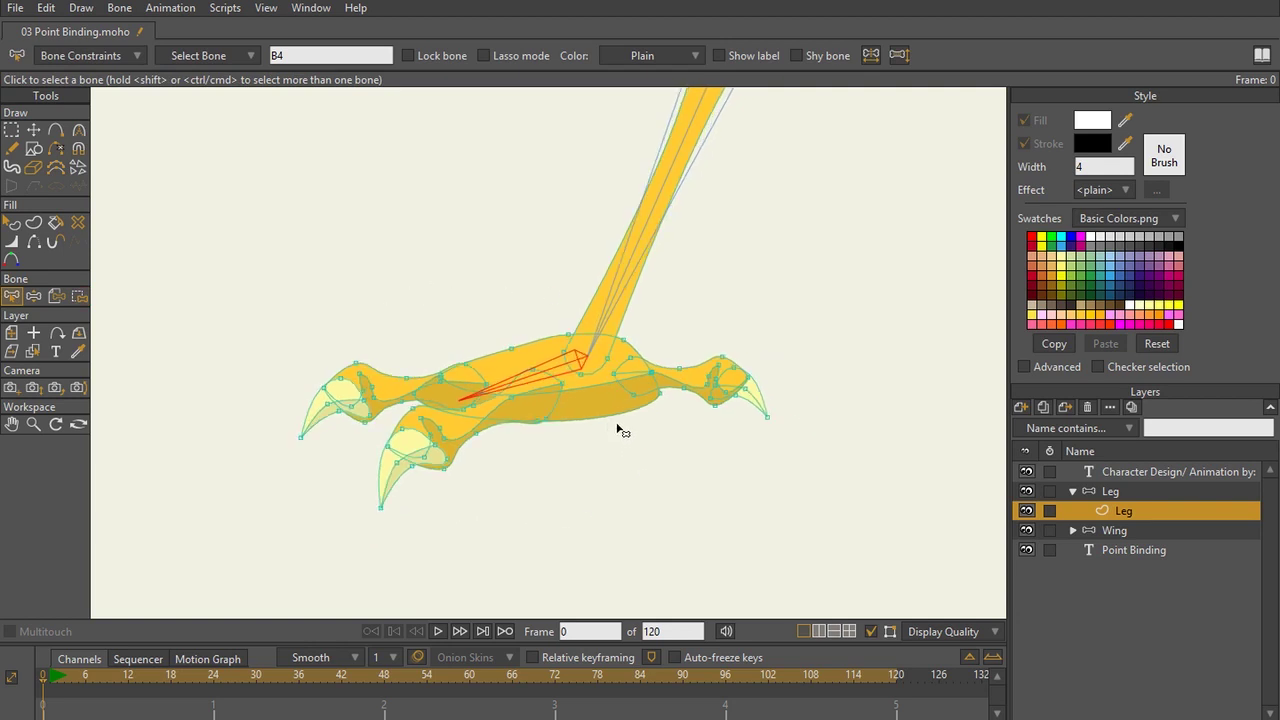
scroll(611, 367, up, 1)
scroll(615, 382, up, 1)
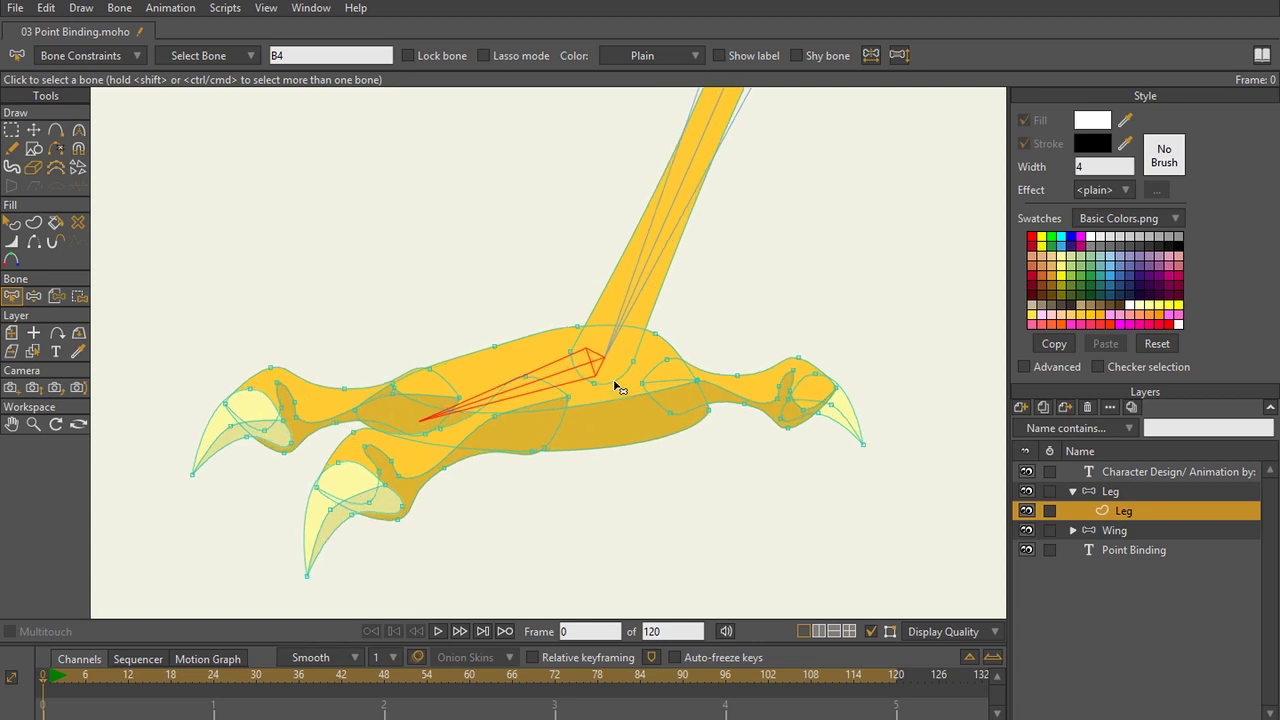
scroll(811, 458, down, 2)
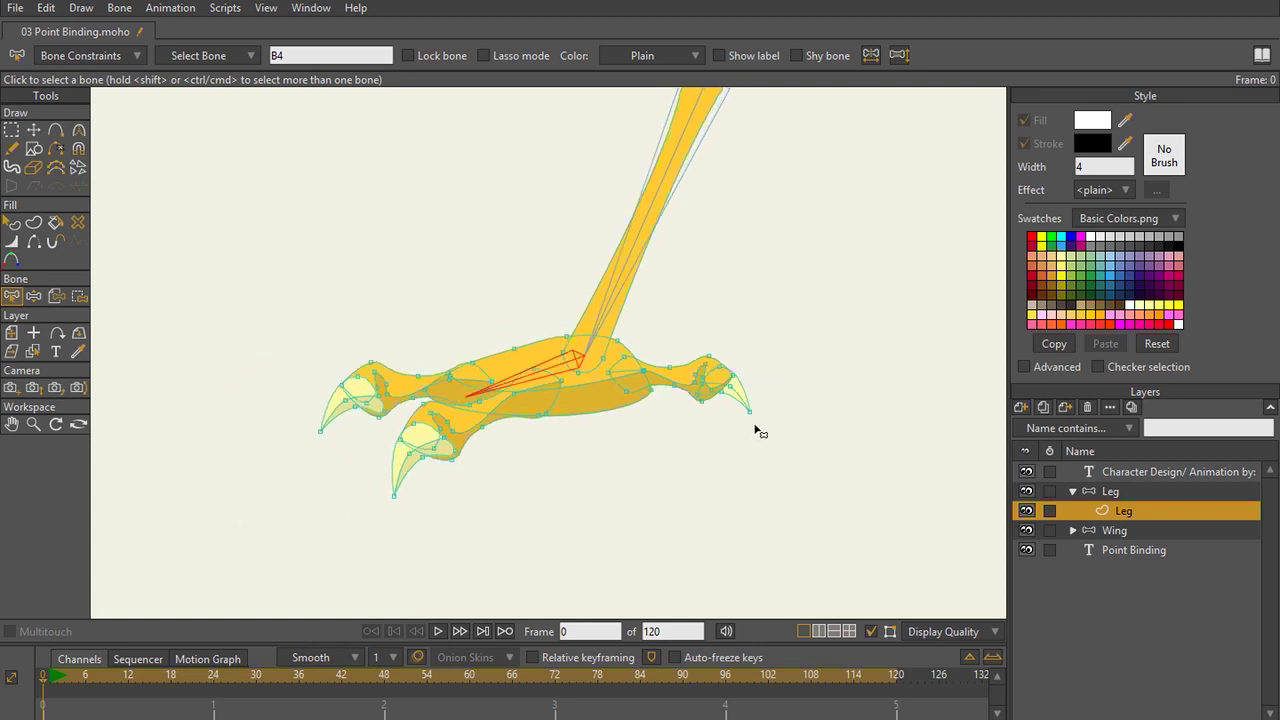
drag(639, 278, 634, 431)
scroll(635, 431, down, 3)
drag(590, 326, 576, 394)
scroll(576, 393, up, 1)
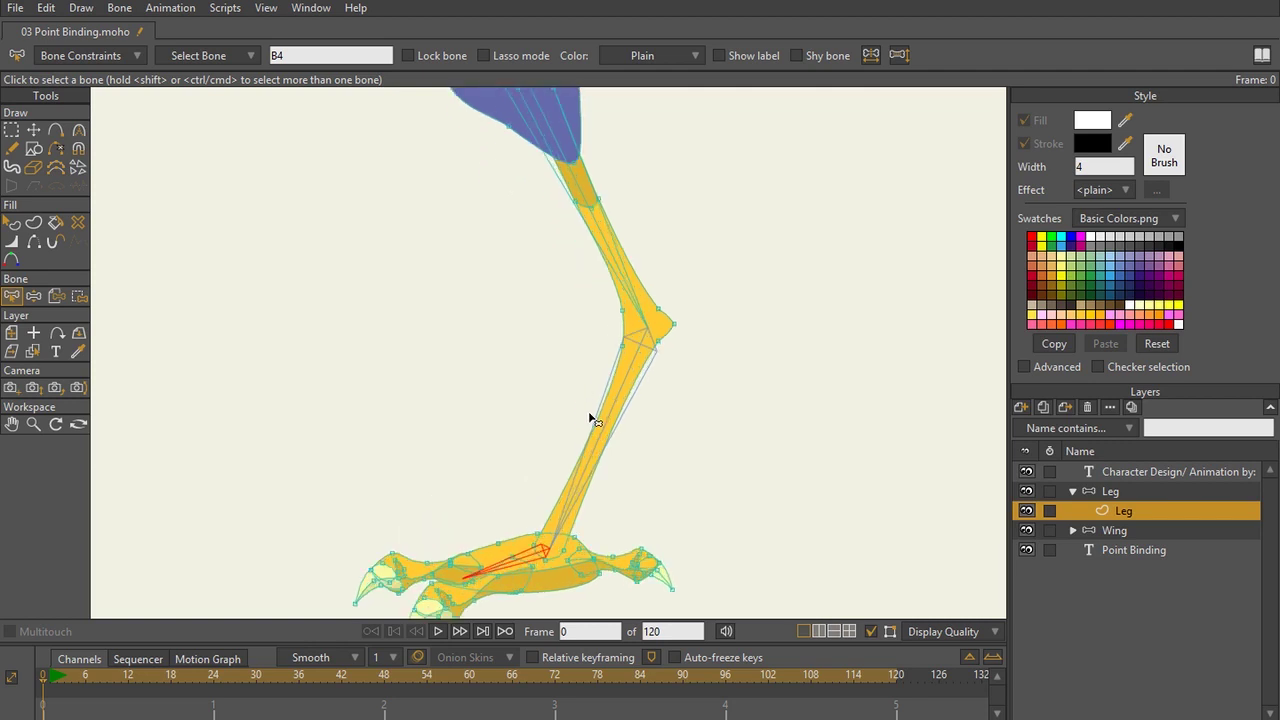
Step: Test the point binding with Manipulate Bones by swinging the shin and thigh bones
key(z)
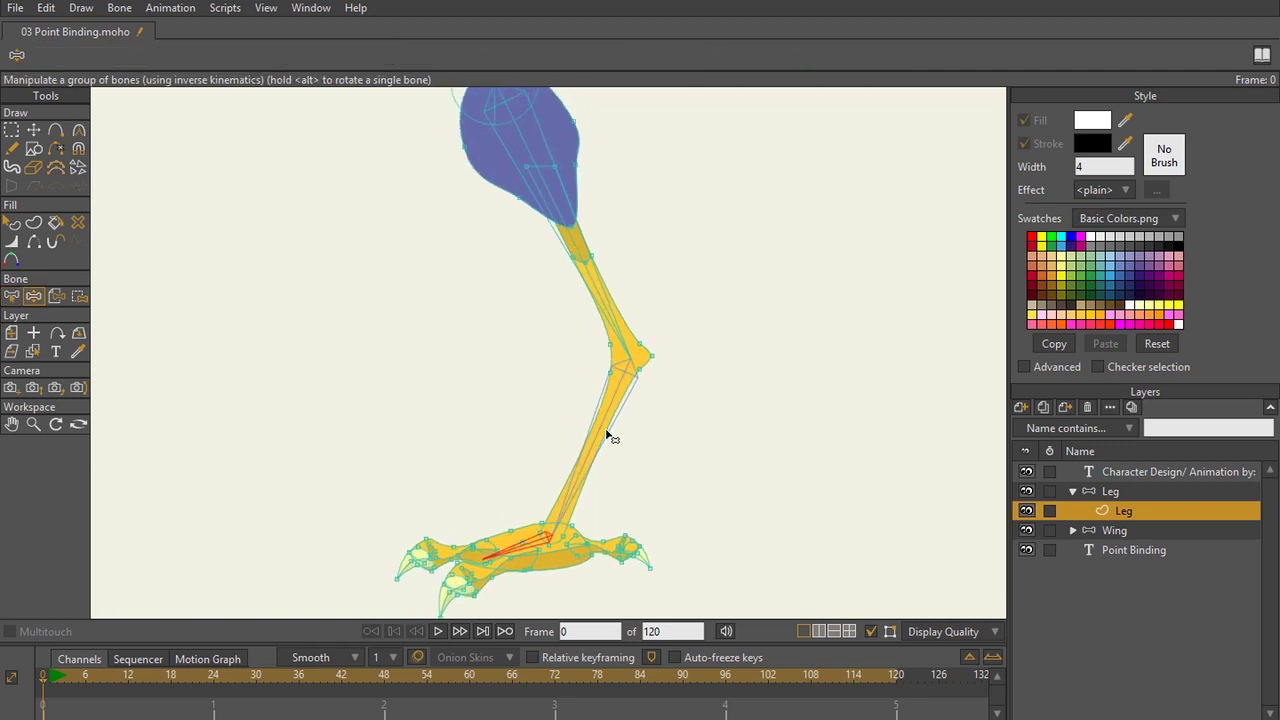
drag(600, 433, 526, 148)
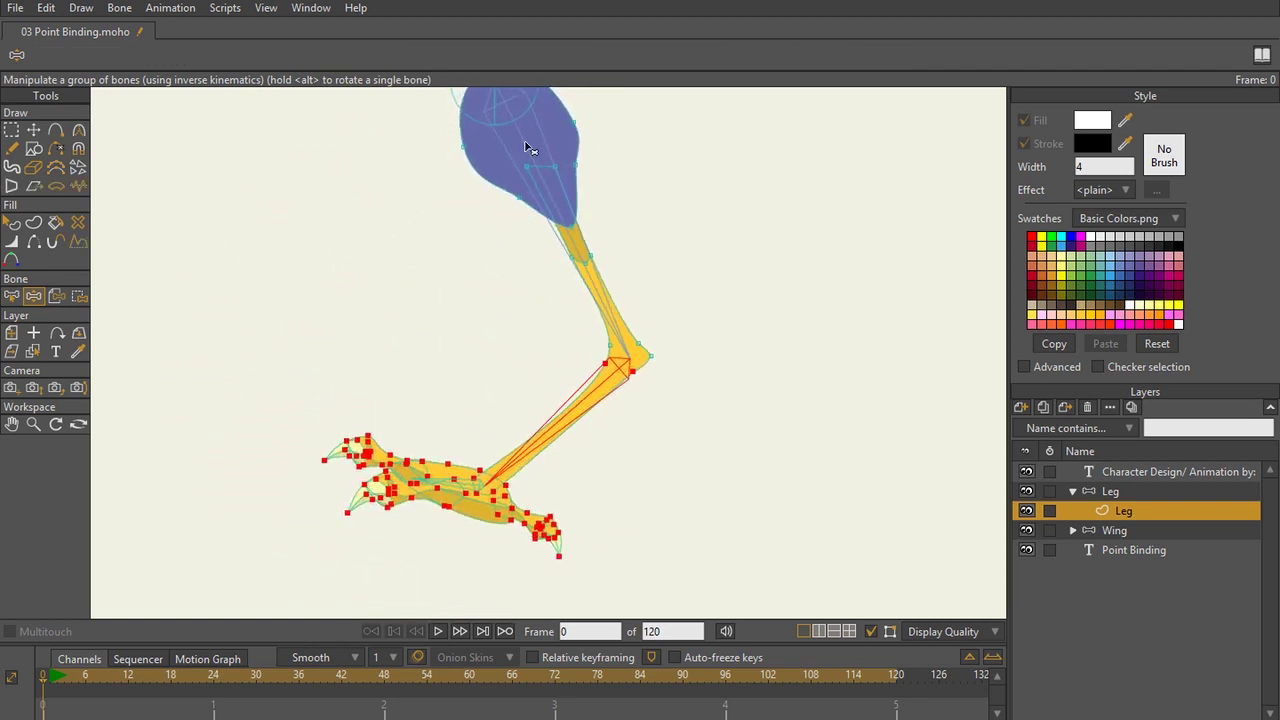
drag(567, 222, 557, 277)
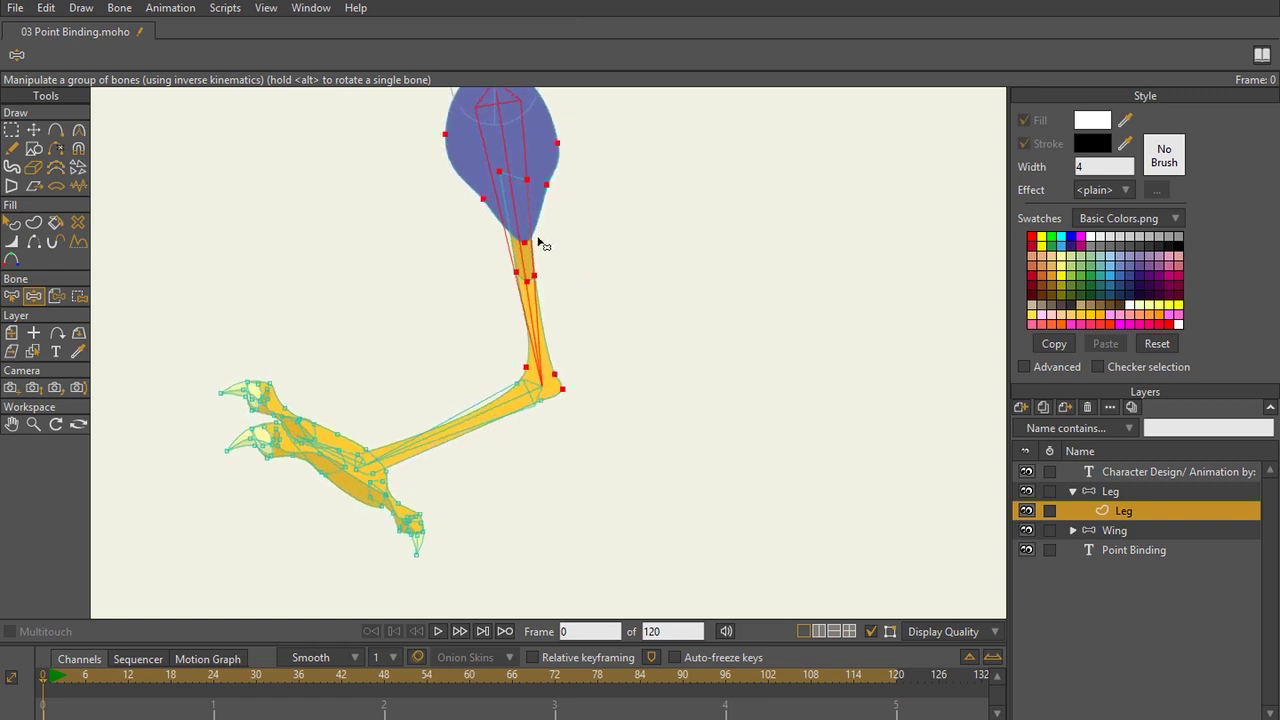
Step: Pose the thigh and shin bones to check how the leg bends at the knee, and undo the test pose
drag(528, 330, 567, 325)
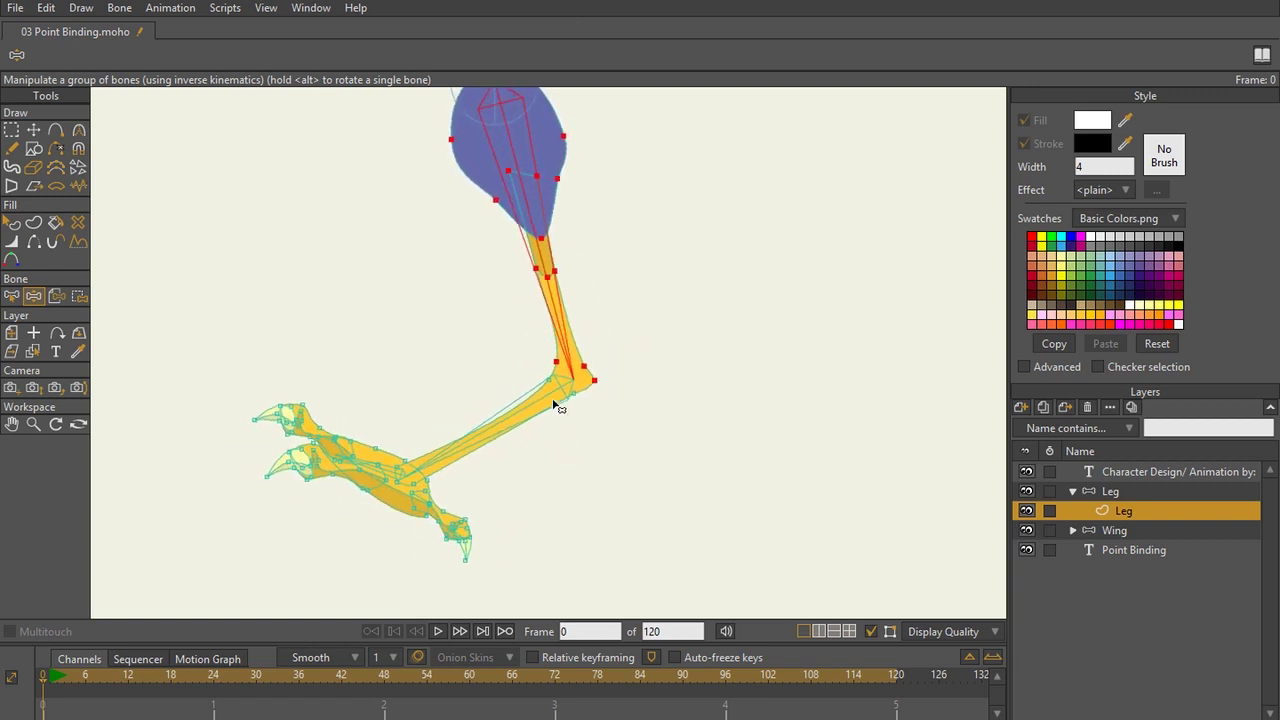
drag(553, 402, 650, 243)
key(ctrl+z)
Step: Select the foot bone and use Bind Points to lasso all the foot points and bind them to it
scroll(624, 466, down, 1)
scroll(621, 467, up, 4)
scroll(592, 450, up, 3)
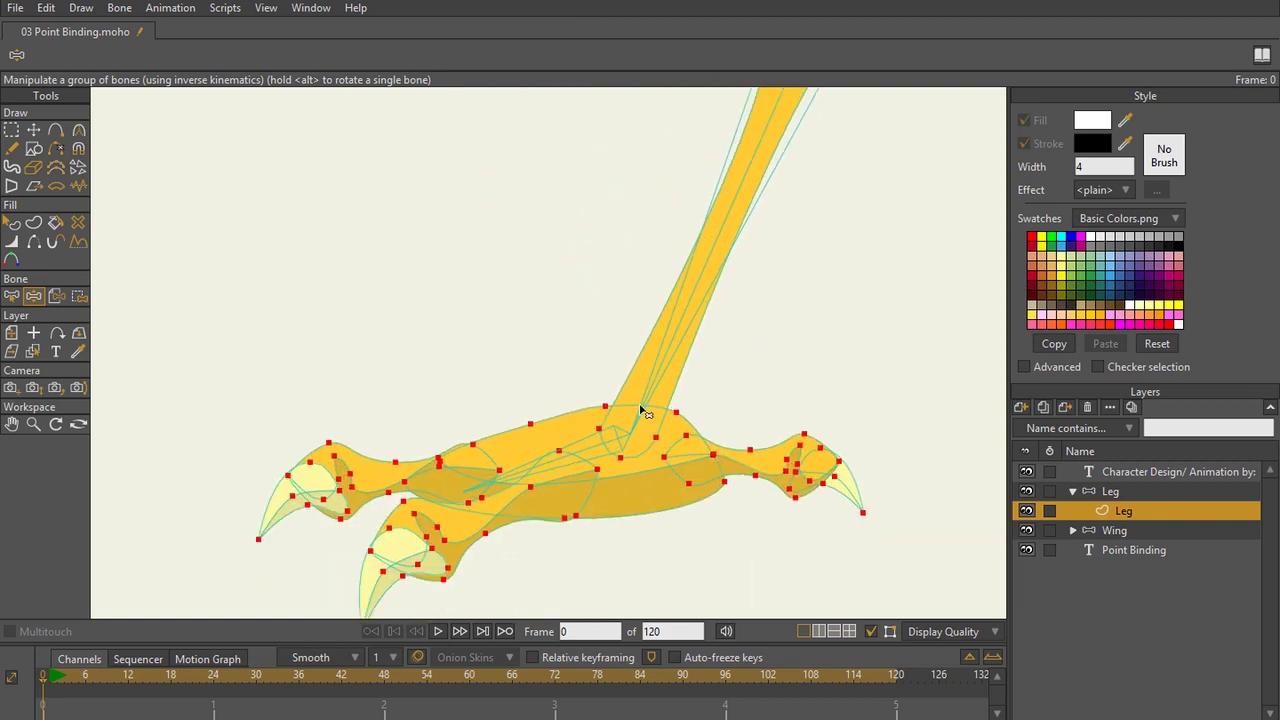
key(b)
click(579, 388)
scroll(600, 396, down, 3)
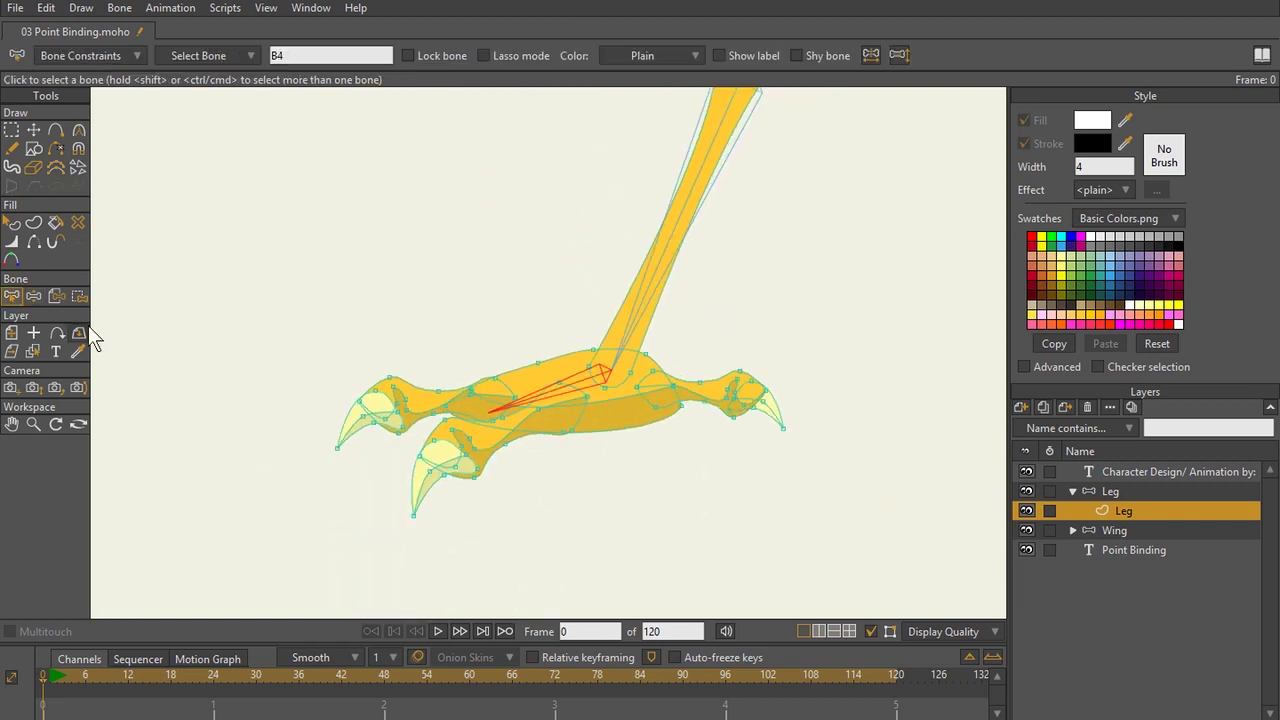
click(80, 297)
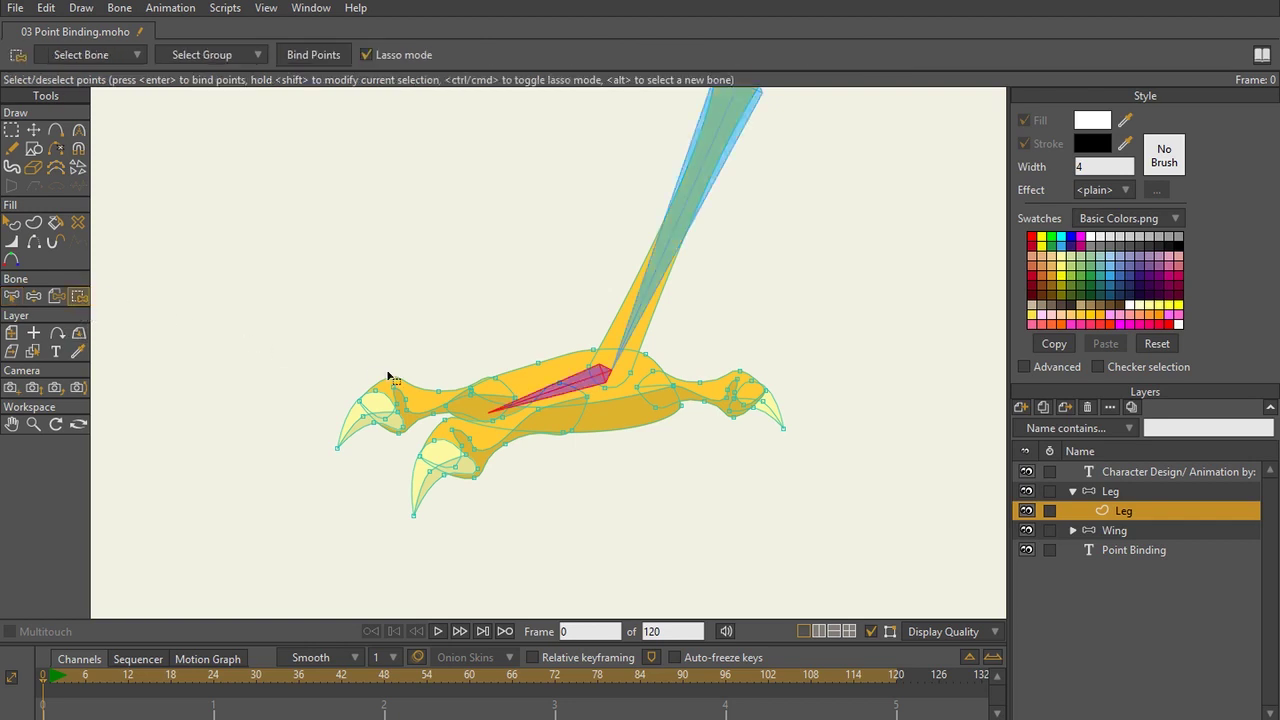
scroll(577, 390, up, 2)
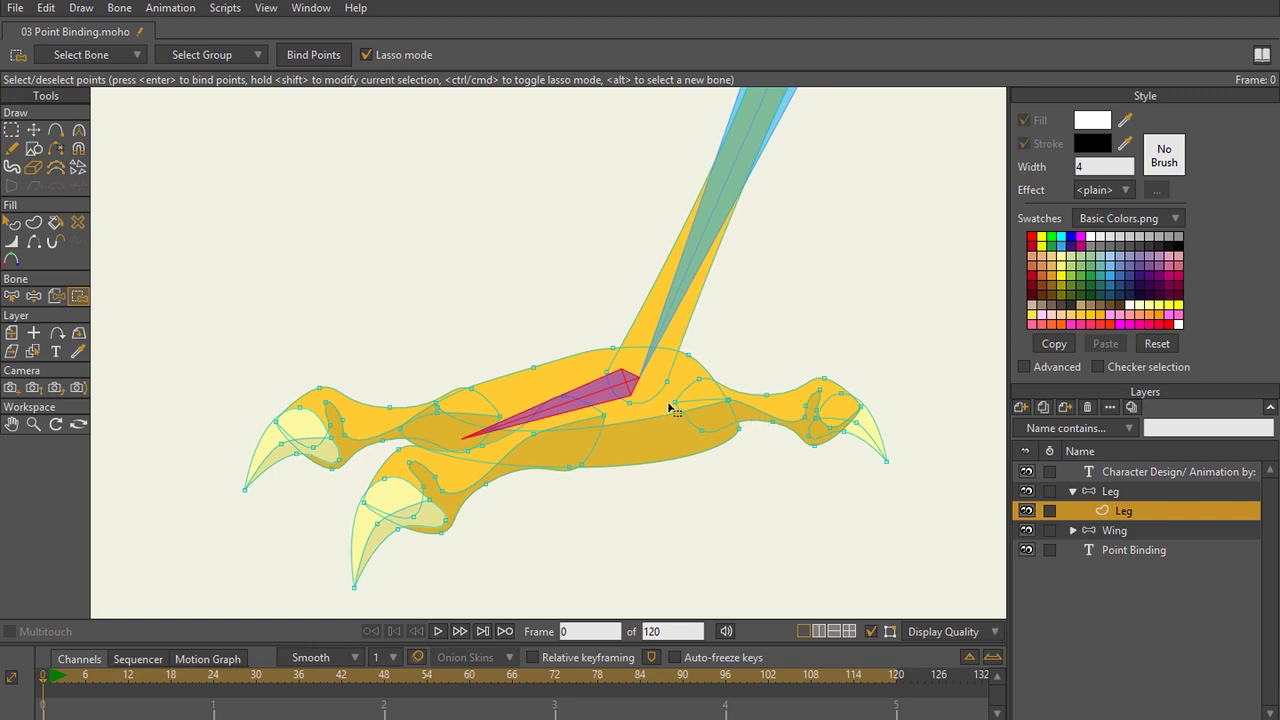
mouse_move(630, 380)
mouse_down()
mouse_move(640, 346)
mouse_move(576, 326)
mouse_move(373, 322)
mouse_move(173, 467)
mouse_move(299, 657)
mouse_move(424, 660)
mouse_move(641, 546)
mouse_move(882, 508)
mouse_move(967, 419)
mouse_move(834, 329)
mouse_move(686, 322)
mouse_move(634, 342)
mouse_up()
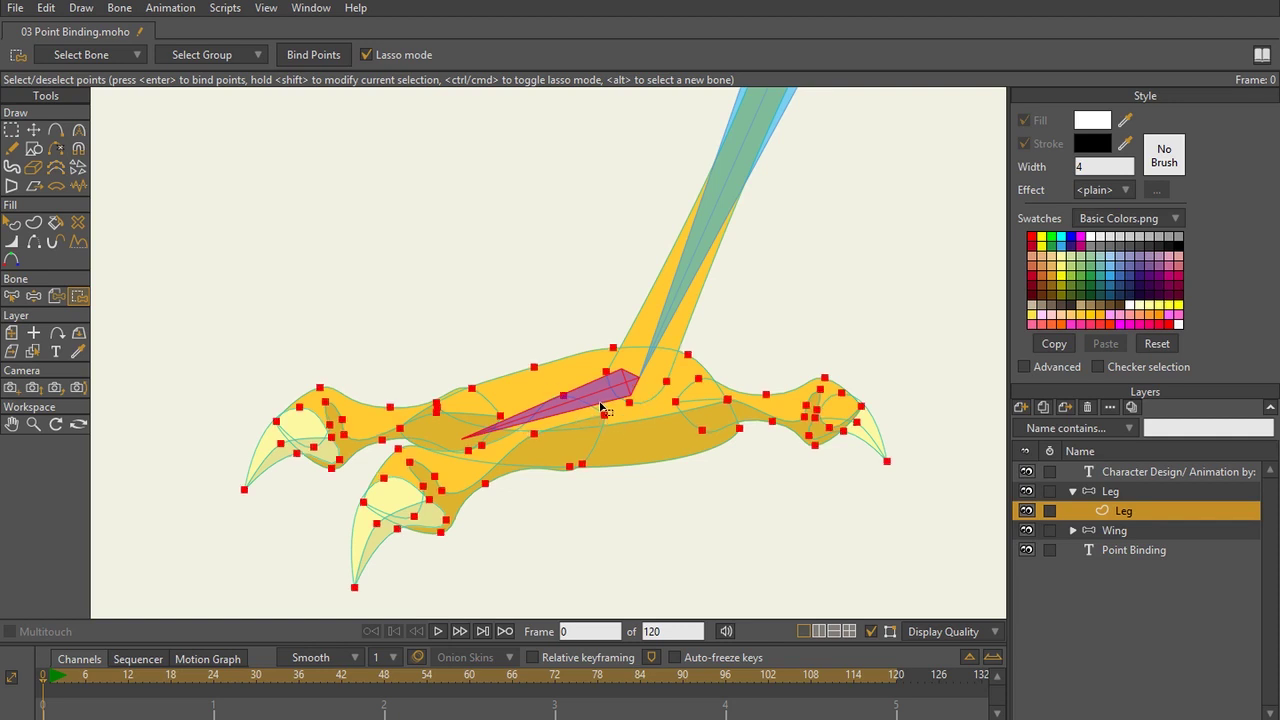
Step: Test the foot's point binding with Manipulate Bones by rotating the foot and lower leg around the ankle
scroll(600, 415, down, 5)
key(z)
drag(543, 415, 535, 397)
drag(540, 360, 745, 379)
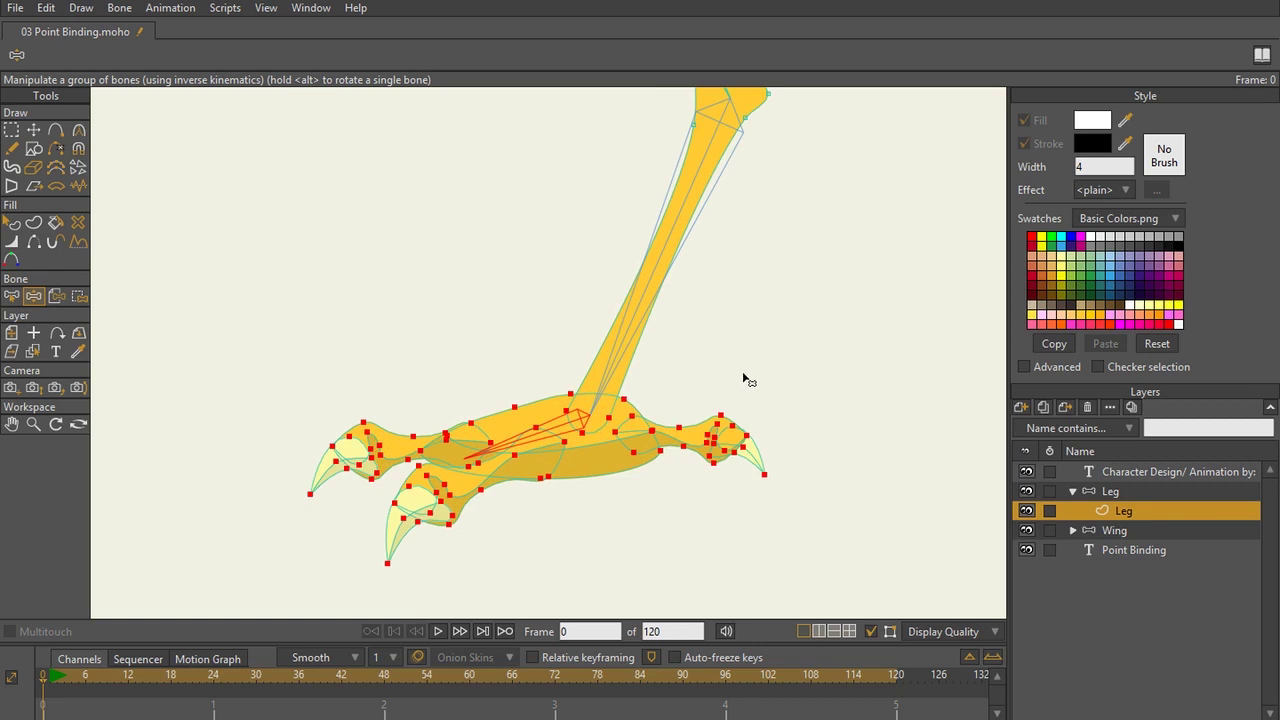
click(871, 631)
drag(794, 331, 704, 432)
drag(483, 535, 658, 456)
Step: Leave the leg artwork, expand the Wing bone layer and make it the active layer with Add Bone ready
scroll(648, 274, down, 3)
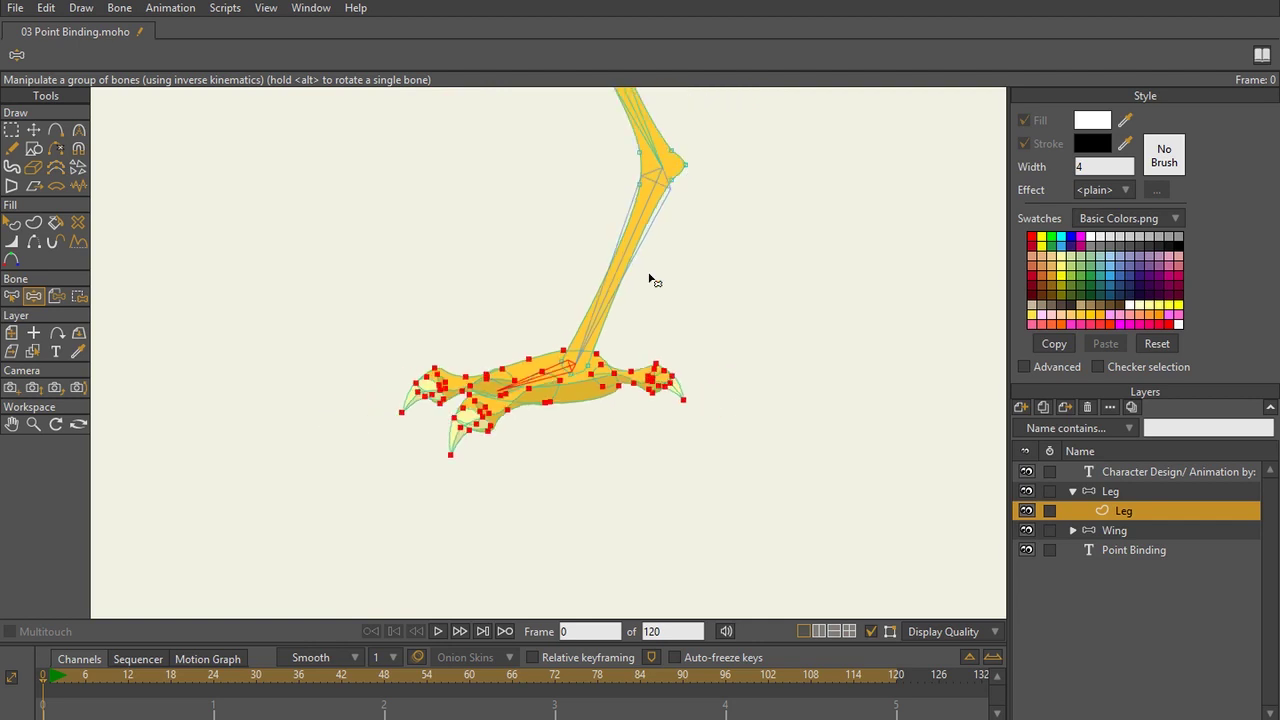
drag(687, 266, 655, 412)
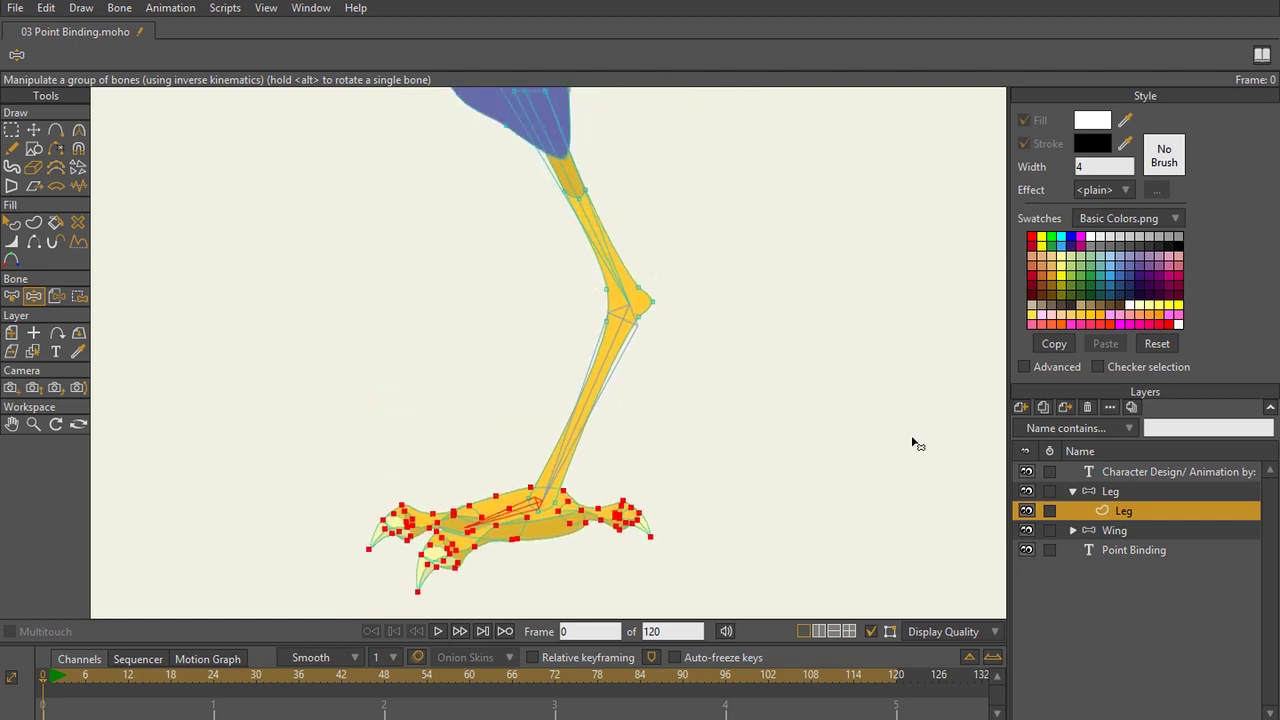
click(1160, 492)
scroll(541, 225, down, 1)
drag(518, 238, 500, 298)
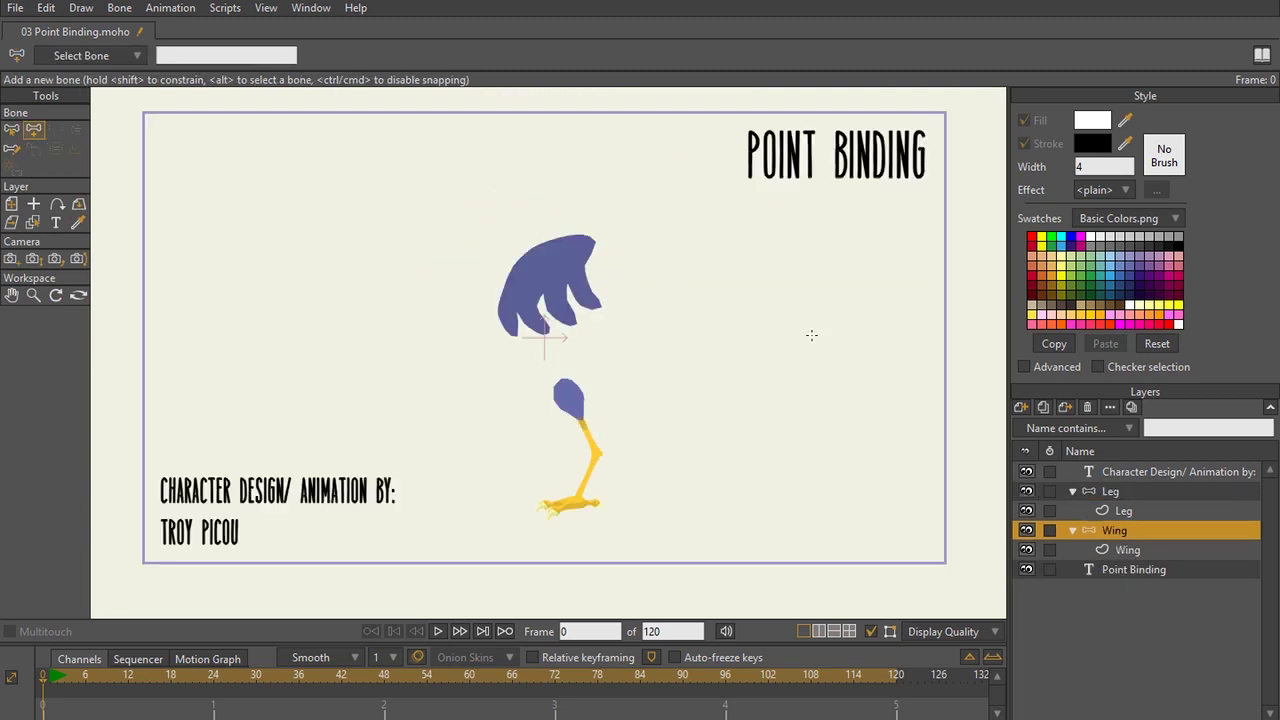